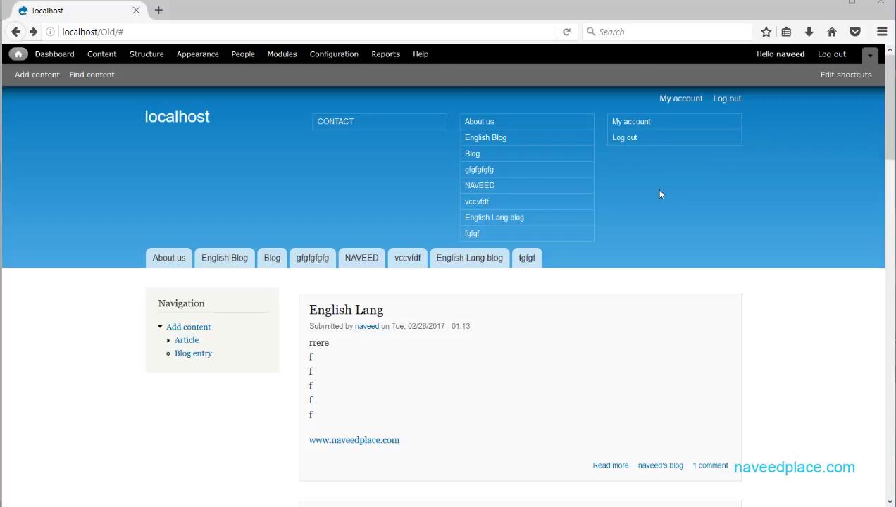
Log out of the site and go back to the previous page, twice
{"action": "left_click", "coordinate": [628, 144]}
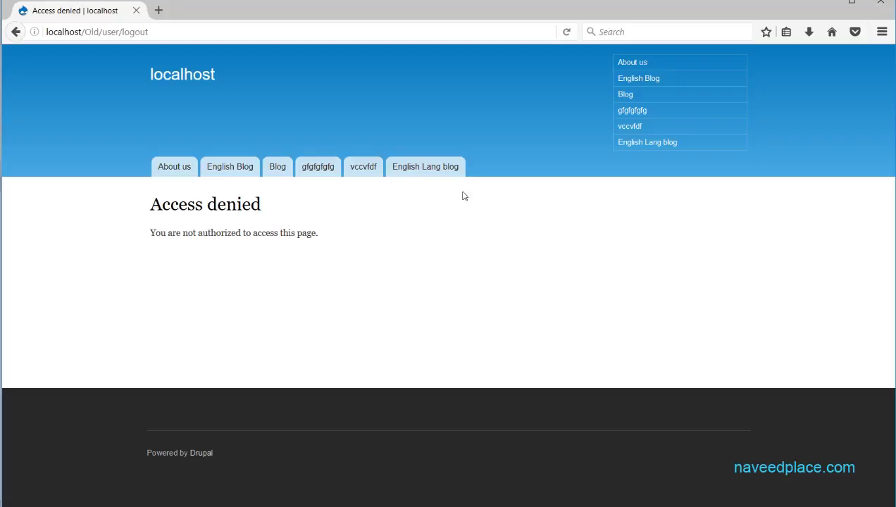
{"action": "left_click", "coordinate": [16, 32]}
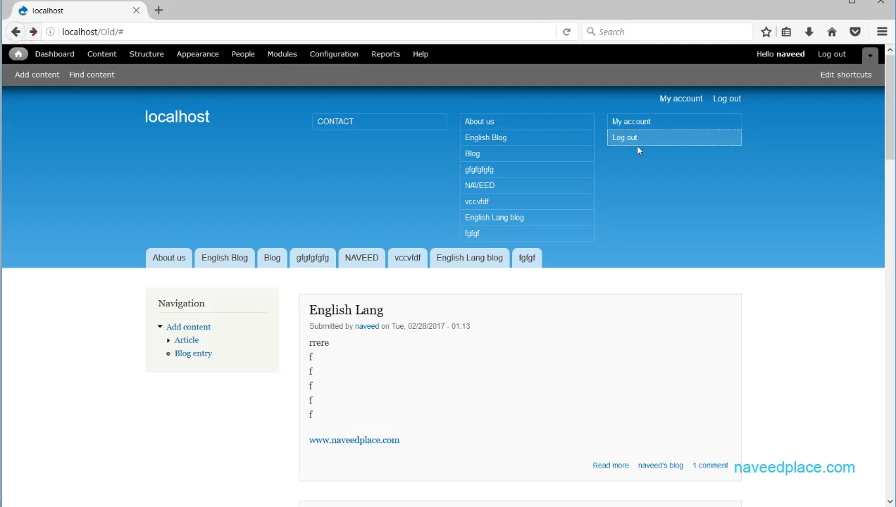
{"action": "left_click", "coordinate": [633, 145]}
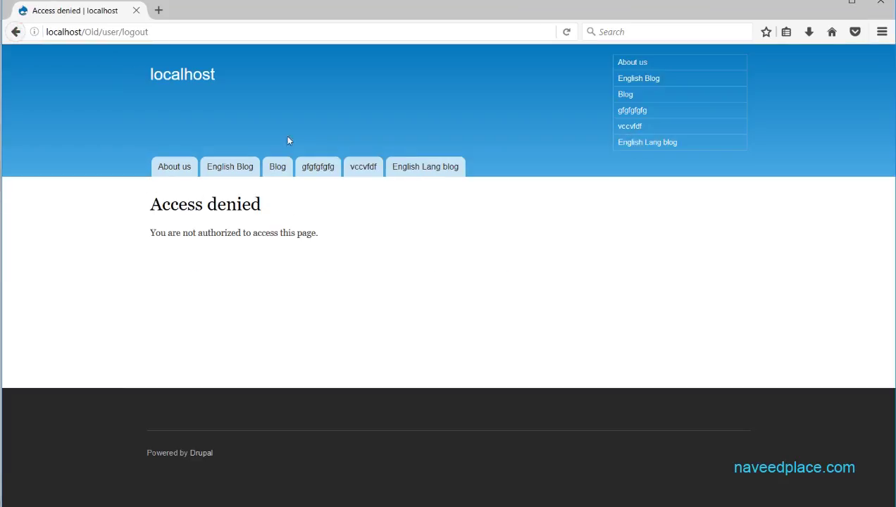
{"action": "left_click", "coordinate": [15, 31]}
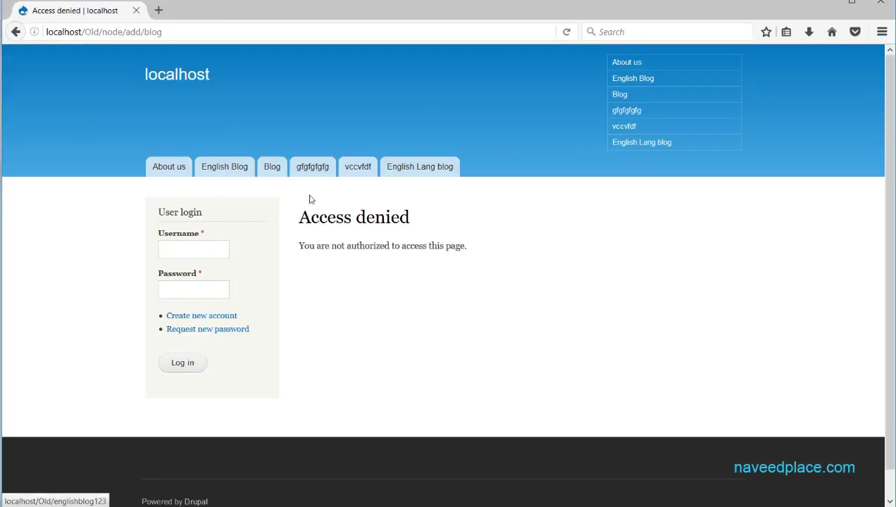
{"action": "left_click_drag", "start_coordinate": [206, 213], "coordinate": [158, 212]}
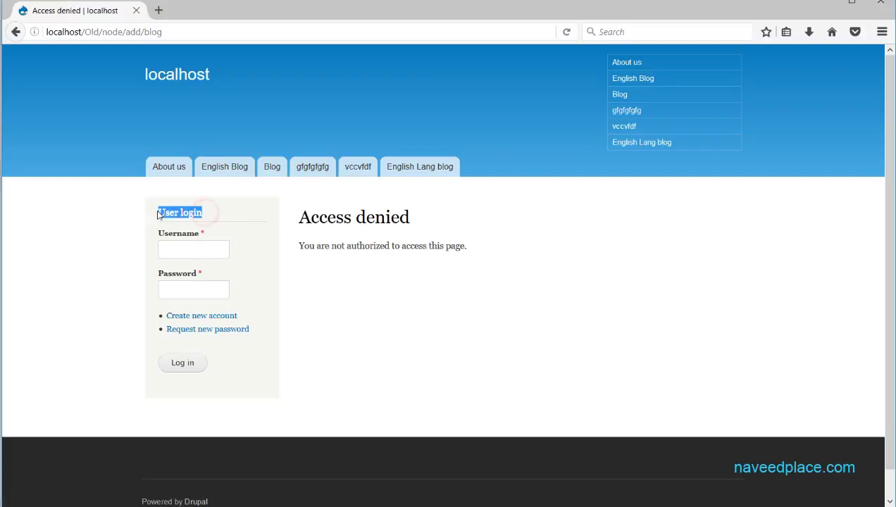
{"action": "left_click", "coordinate": [159, 219]}
Fill the User login block with the saved admin username and the admin password
{"action": "left_click", "coordinate": [182, 247]}
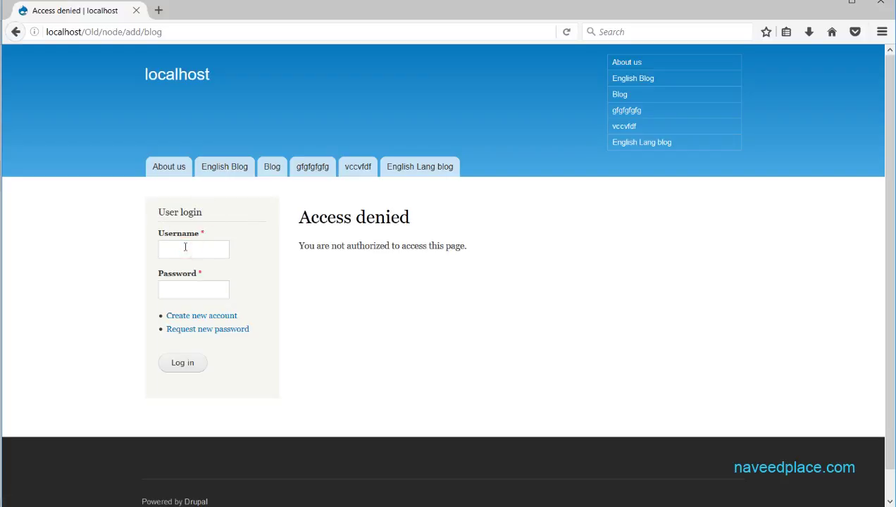
{"action": "left_click", "coordinate": [180, 288]}
{"action": "left_click", "coordinate": [185, 250]}
{"action": "type", "text": "n"}
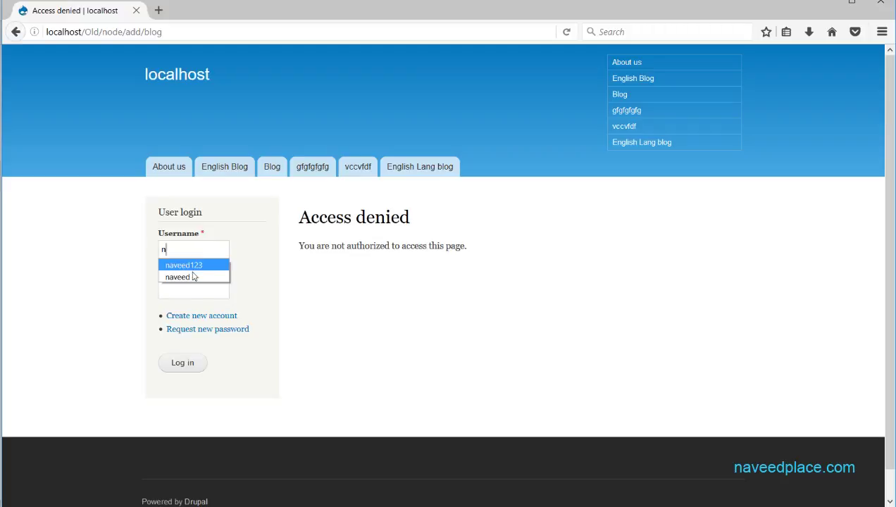
{"action": "left_click", "coordinate": [180, 278]}
{"action": "left_click", "coordinate": [184, 294]}
{"action": "type", "text": "1"}
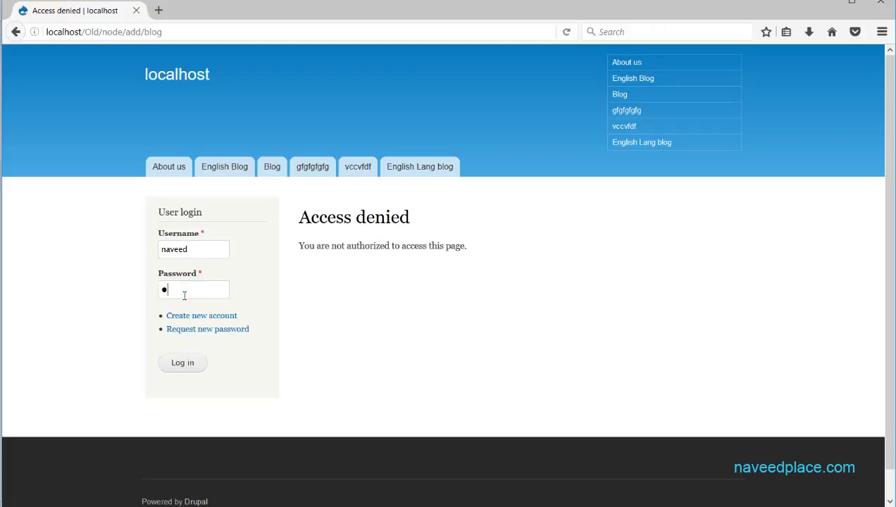
{"action": "type", "text": "23"}
Log in, dismiss Firefox's save-login prompt, and return to the home page
{"action": "left_click", "coordinate": [171, 367]}
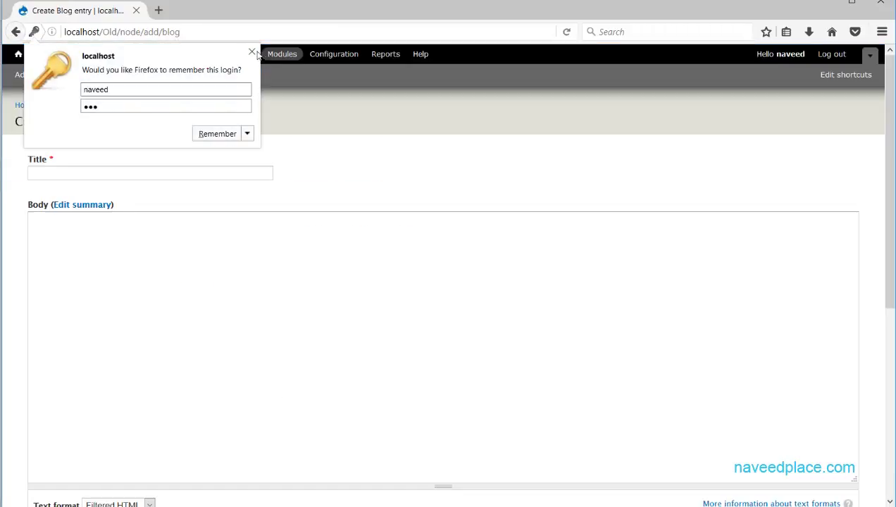
{"action": "left_click", "coordinate": [252, 52]}
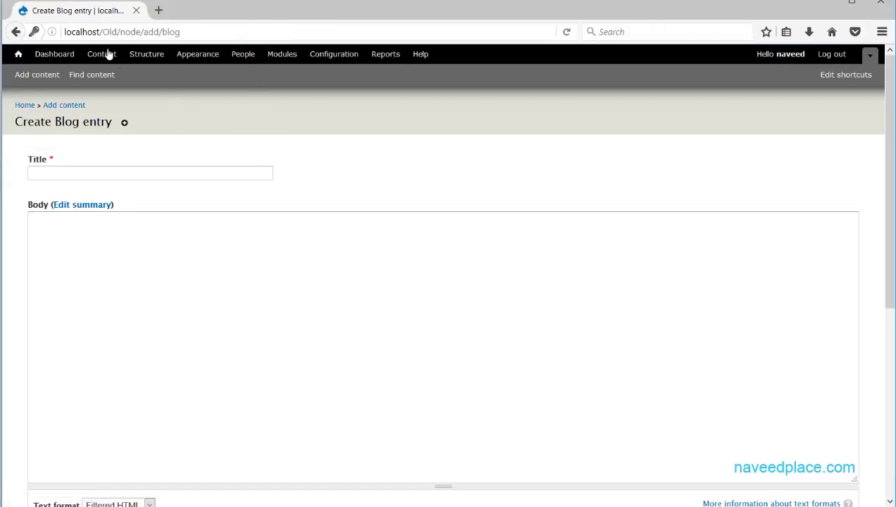
{"action": "left_click", "coordinate": [19, 55]}
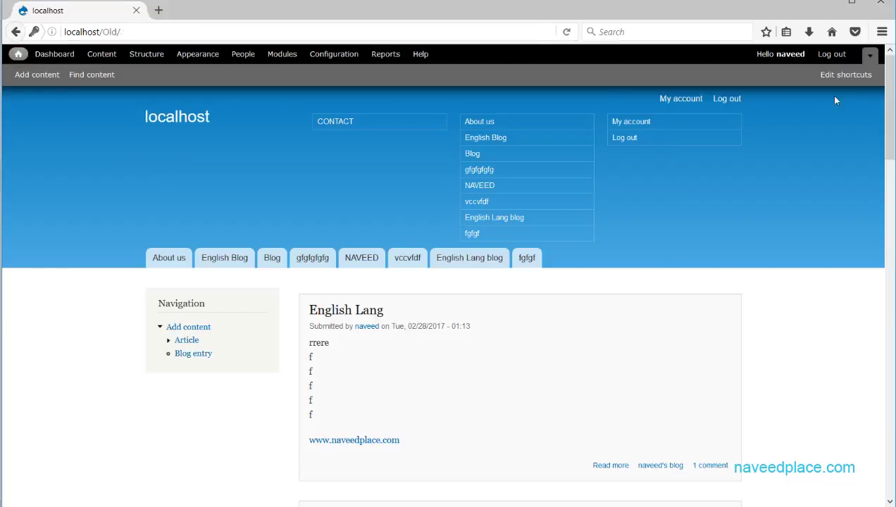
Log out of the admin account so the home page shows the anonymous User login form
{"action": "left_click", "coordinate": [624, 143]}
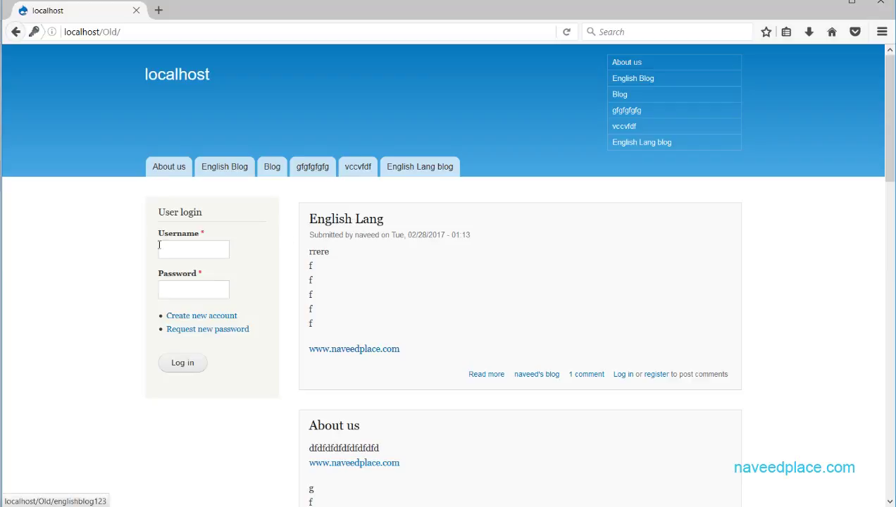
{"action": "left_click", "coordinate": [213, 244]}
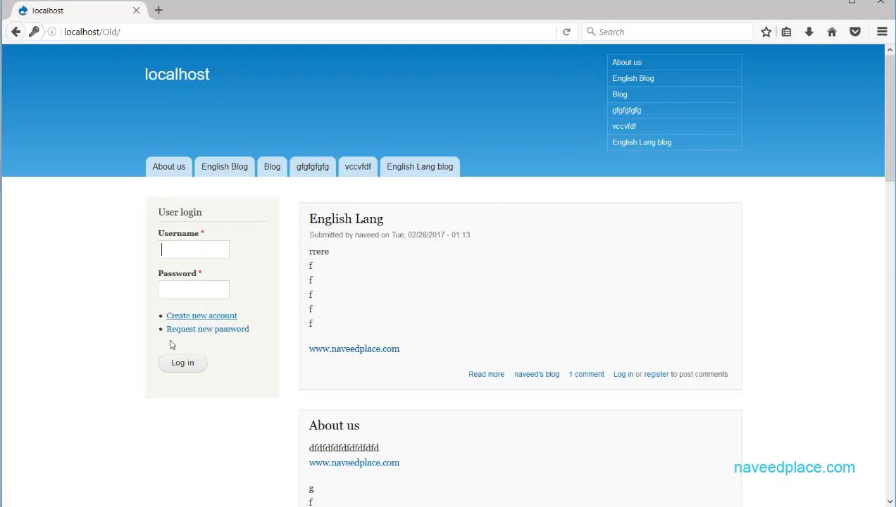
{"action": "left_click", "coordinate": [891, 92]}
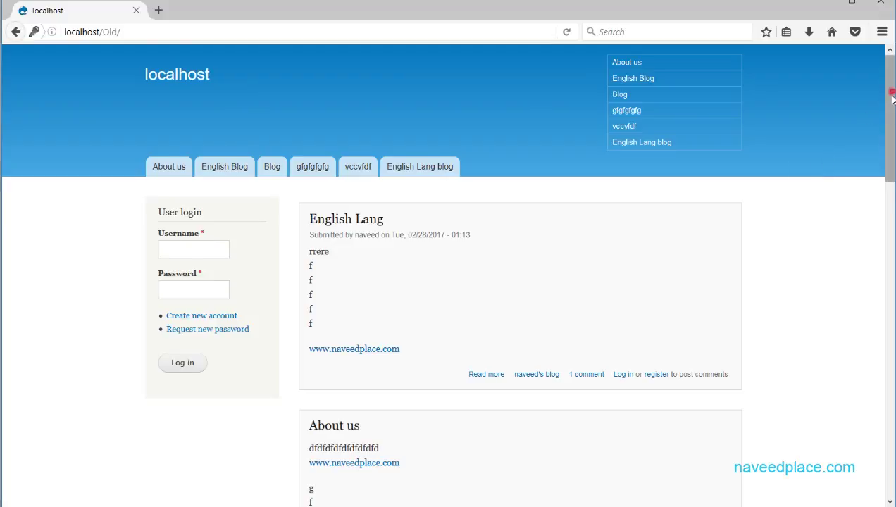
{"action": "left_click_drag", "start_coordinate": [891, 98], "coordinate": [889, 208]}
{"action": "left_click", "coordinate": [886, 119]}
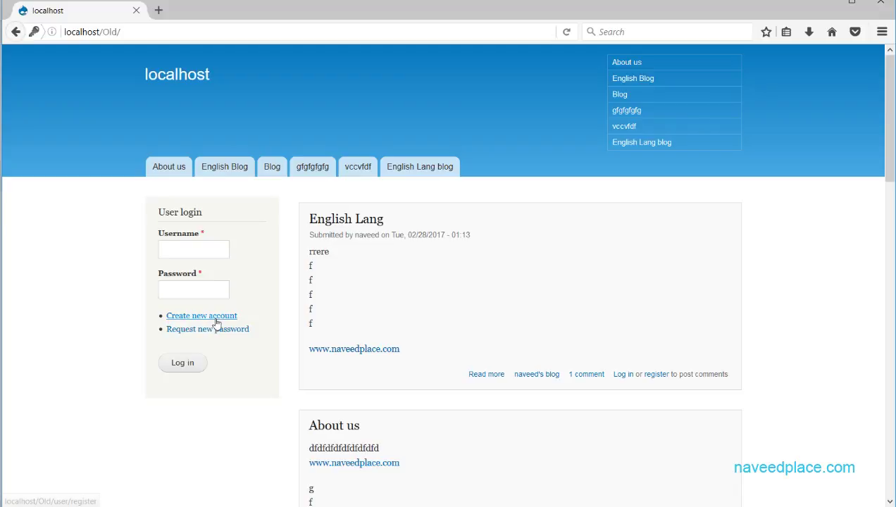
Open Create new account, browse the Log in and Request new password tabs, then return to registration
{"action": "left_click", "coordinate": [216, 315]}
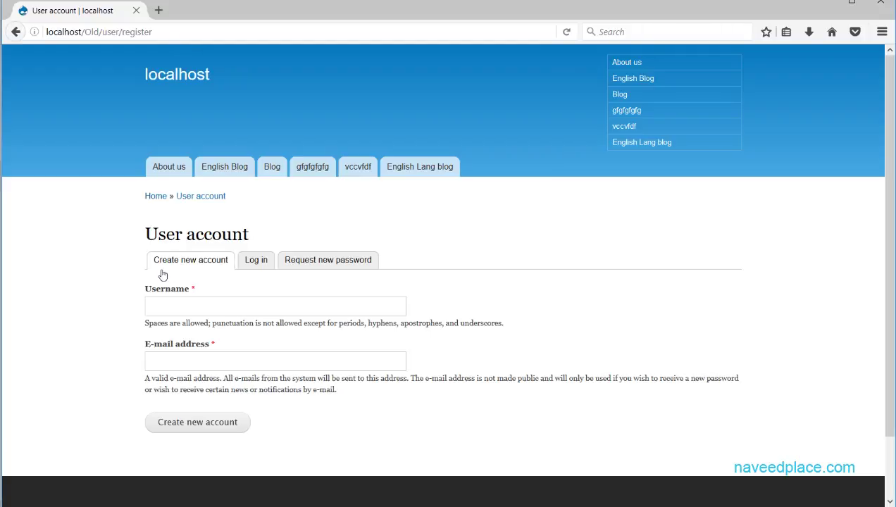
{"action": "left_click", "coordinate": [257, 269]}
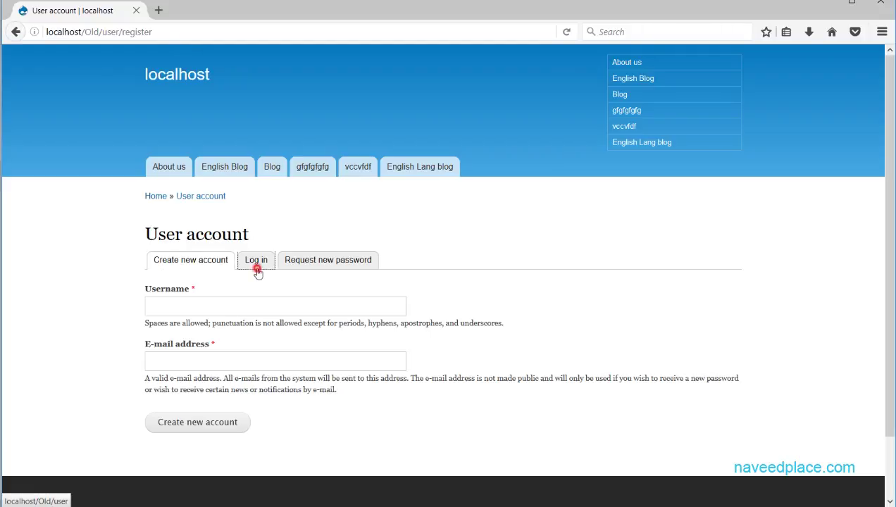
{"action": "left_click", "coordinate": [326, 265]}
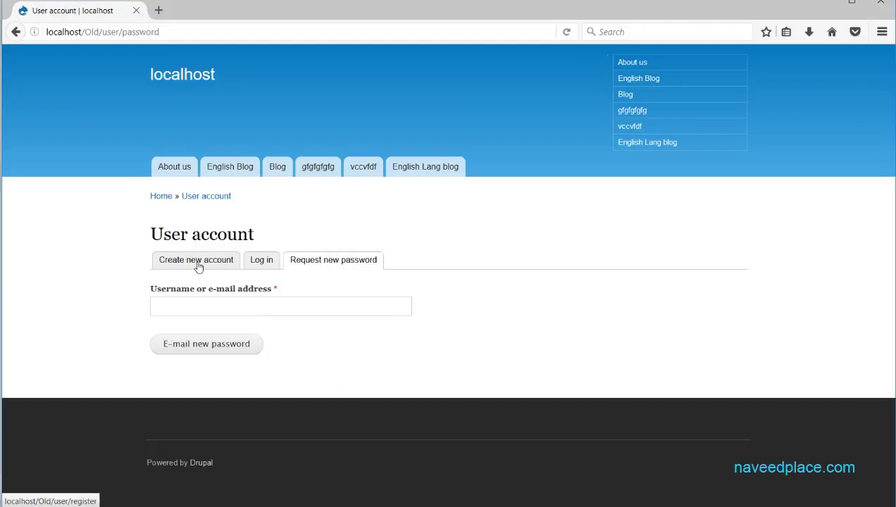
{"action": "left_click", "coordinate": [198, 266]}
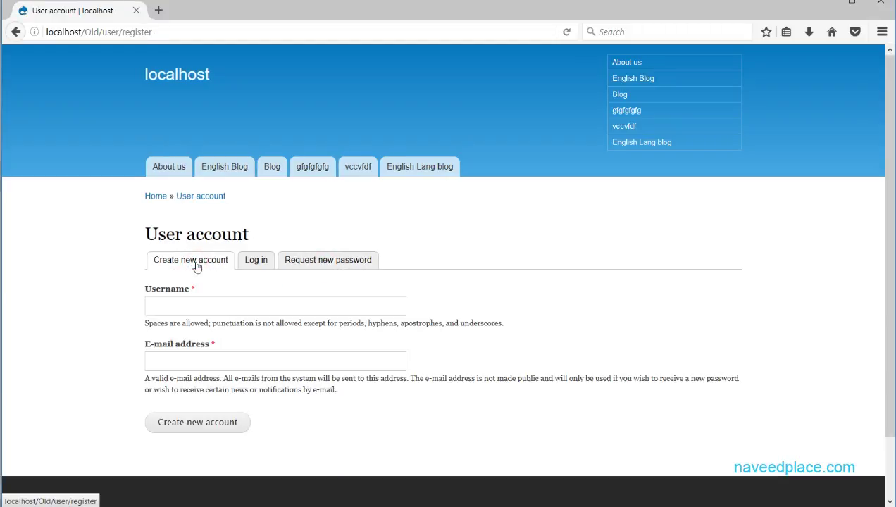
{"action": "left_click", "coordinate": [186, 306]}
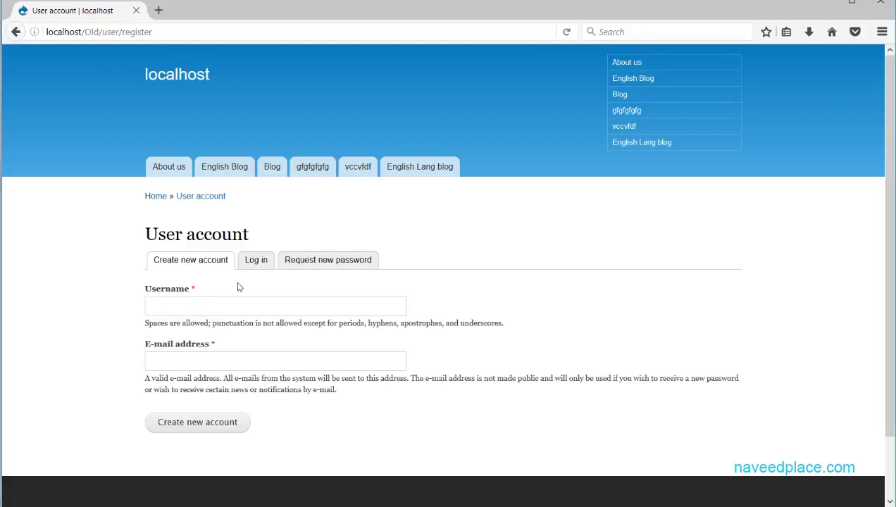
{"action": "left_click", "coordinate": [261, 265]}
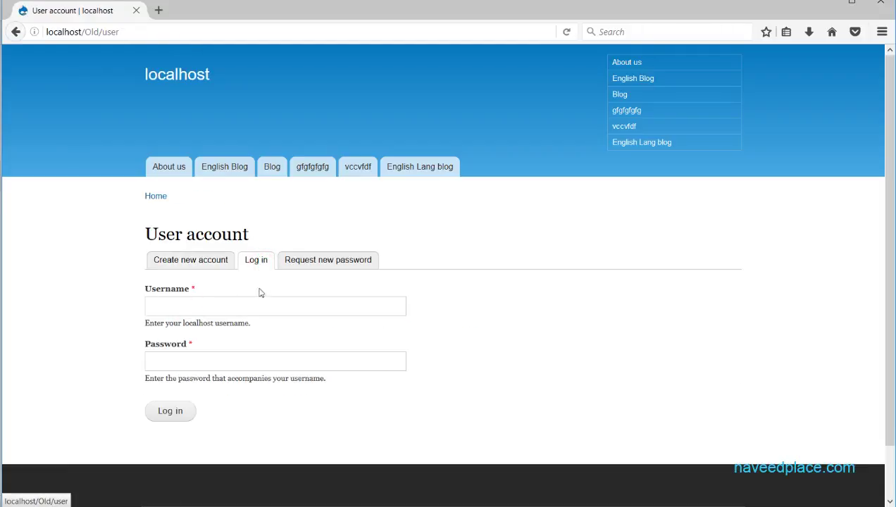
{"action": "left_click", "coordinate": [228, 306]}
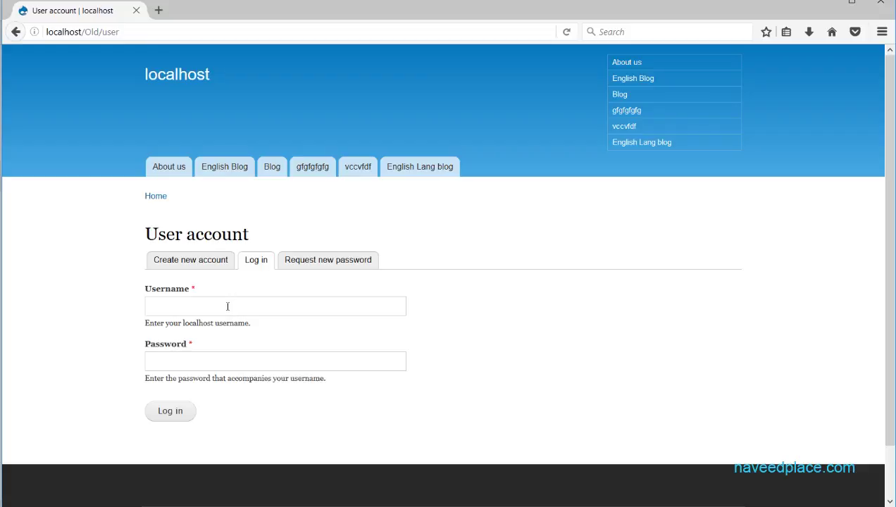
{"action": "left_click", "coordinate": [324, 266]}
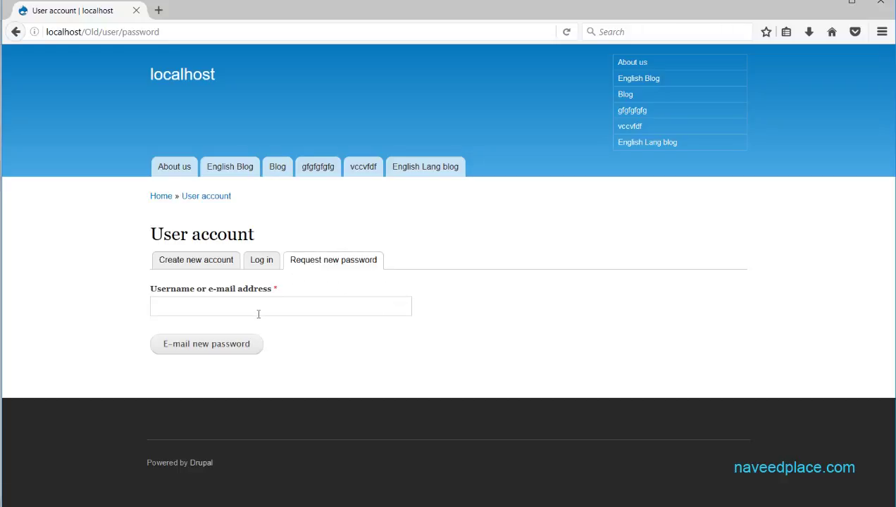
{"action": "left_click", "coordinate": [165, 310]}
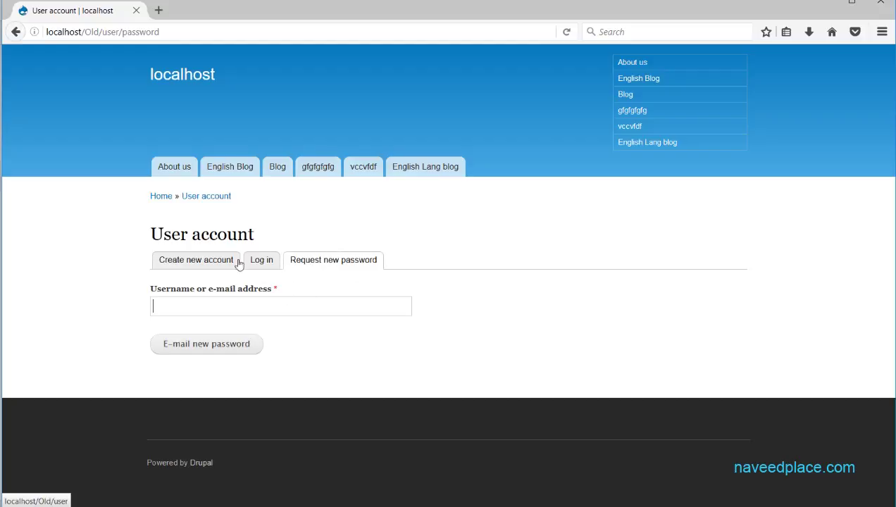
{"action": "left_click", "coordinate": [182, 262]}
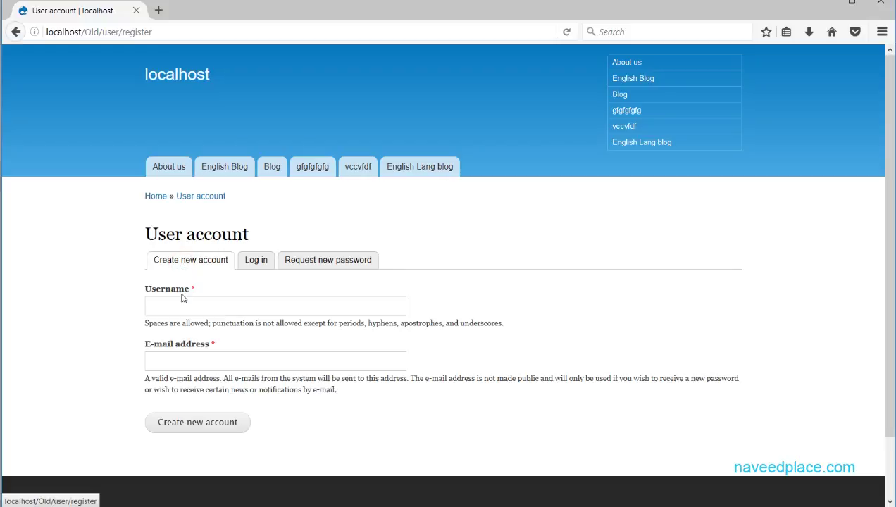
Enter a new username and a suggested e-mail address, then submit the registration
{"action": "left_click", "coordinate": [180, 304]}
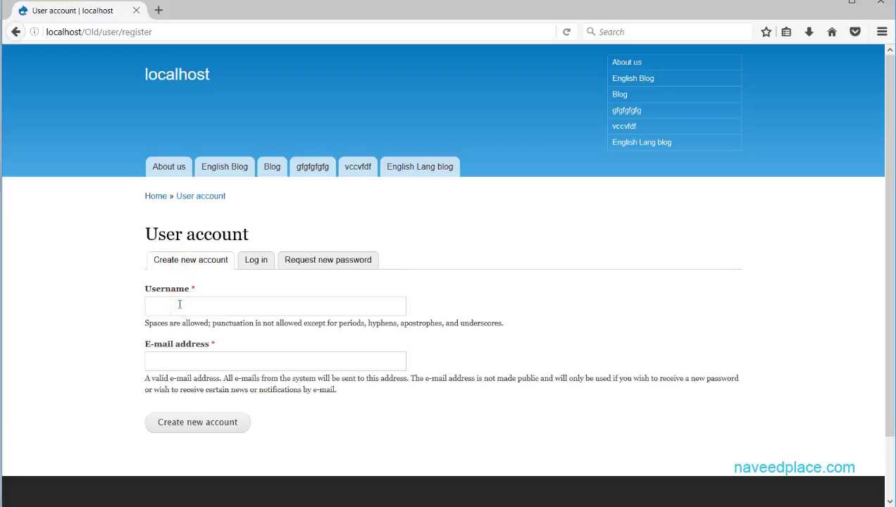
{"action": "type", "text": "naved"}
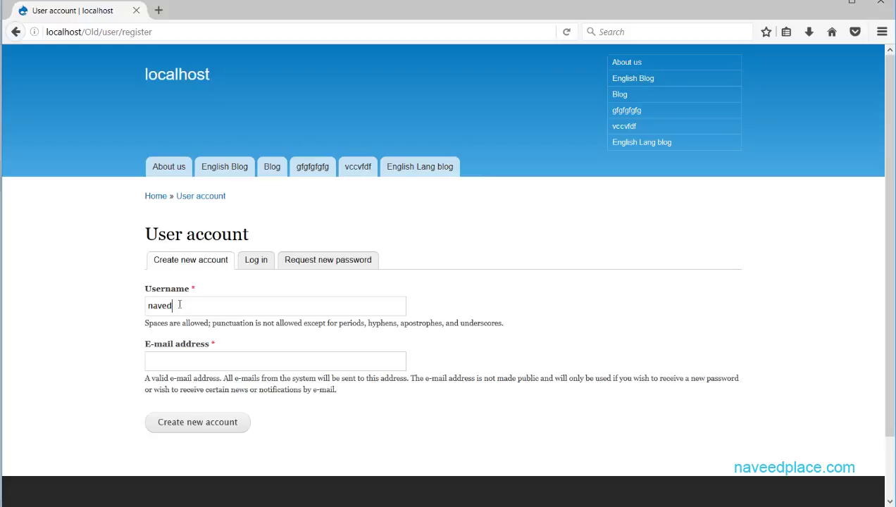
{"action": "key", "text": "BackSpace"}
{"action": "type", "text": "edplace"}
{"action": "left_click", "coordinate": [186, 361]}
{"action": "type", "text": "nav"}
{"action": "key", "text": "Down"}
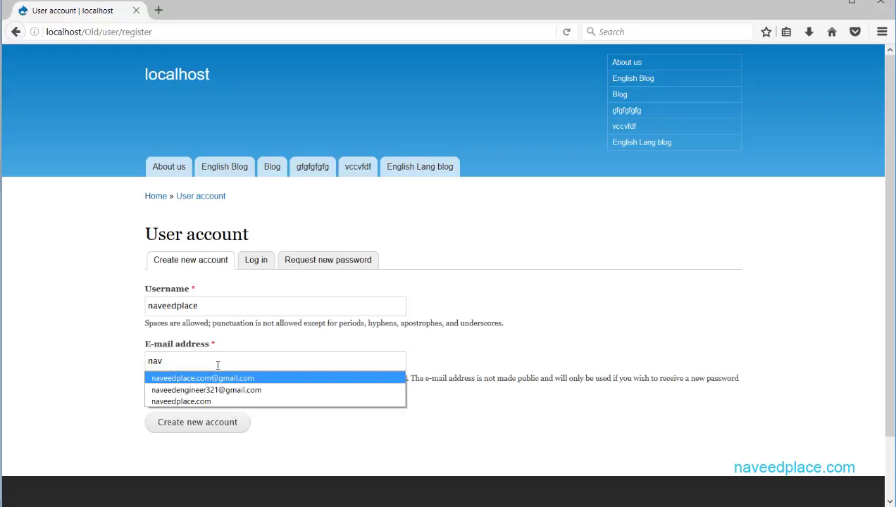
{"action": "key", "text": "Return"}
{"action": "left_click", "coordinate": [226, 424]}
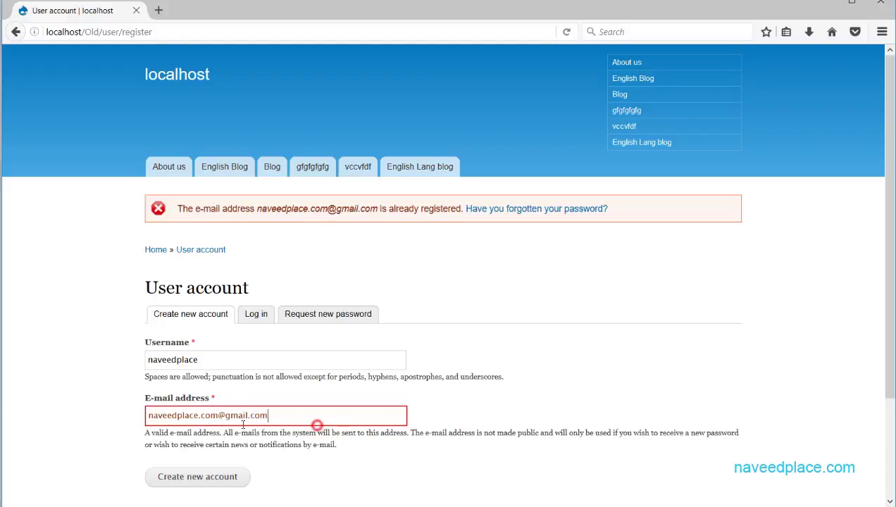
Replace the duplicate e-mail's part before the @ with a new value and resubmit
{"action": "left_click_drag", "start_coordinate": [312, 420], "coordinate": [289, 415]}
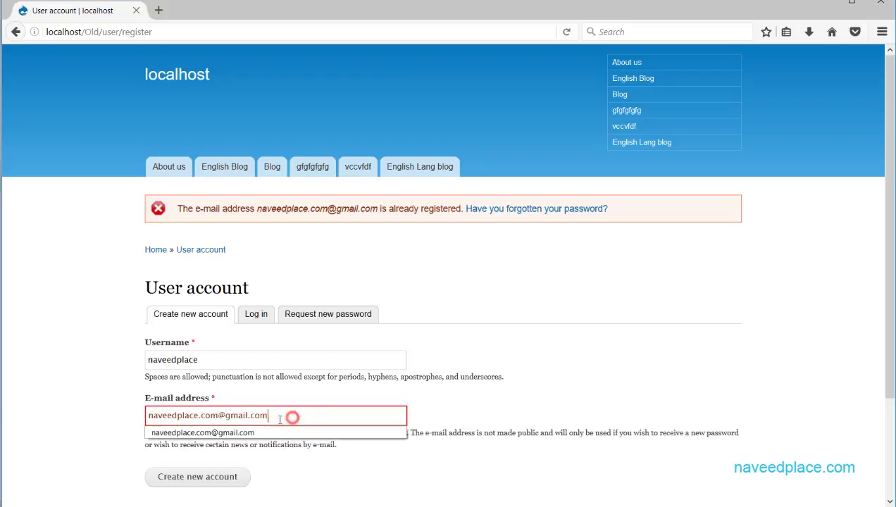
{"action": "left_click_drag", "start_coordinate": [218, 415], "coordinate": [87, 414]}
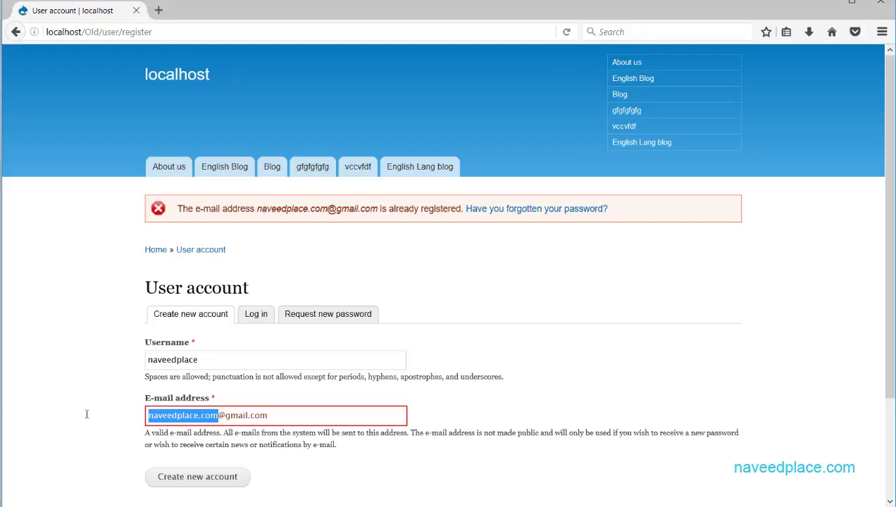
{"action": "type", "text": "fgfgfgfgfgf"}
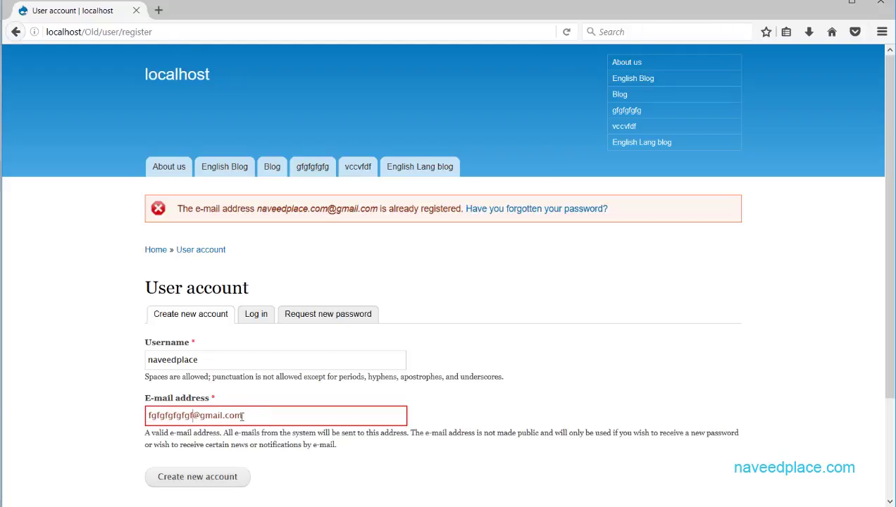
{"action": "left_click", "coordinate": [220, 487]}
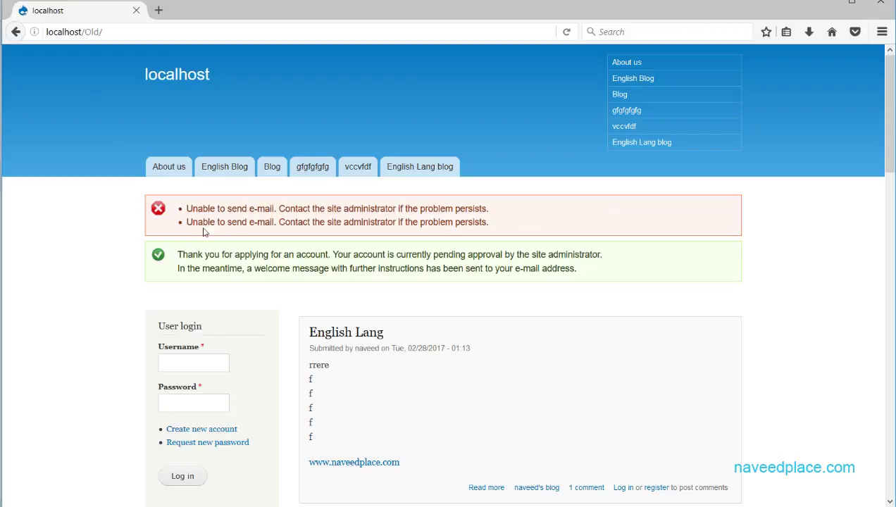
{"action": "left_click_drag", "start_coordinate": [166, 210], "coordinate": [404, 209]}
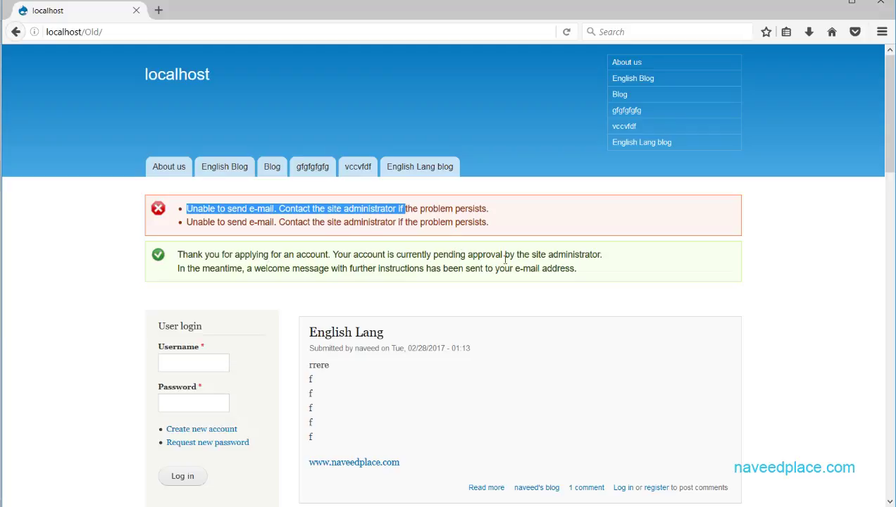
{"action": "left_click_drag", "start_coordinate": [515, 268], "coordinate": [594, 268]}
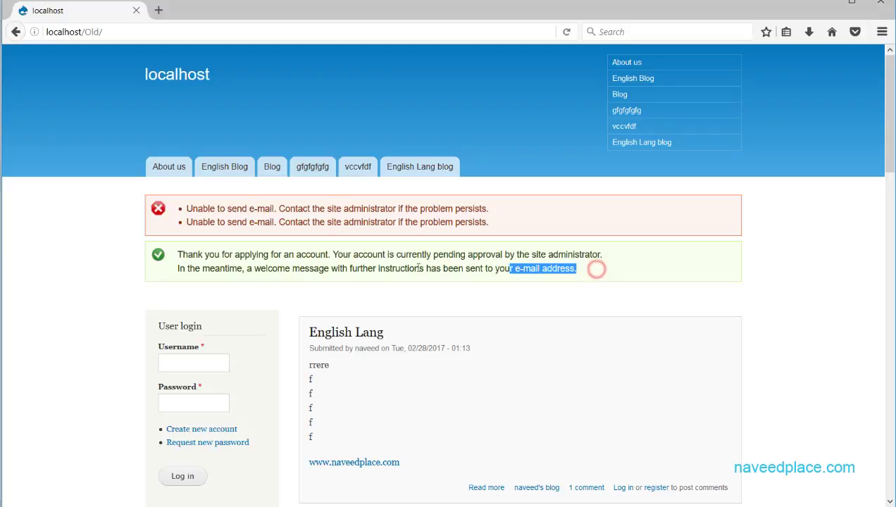
{"action": "left_click_drag", "start_coordinate": [228, 268], "coordinate": [176, 273]}
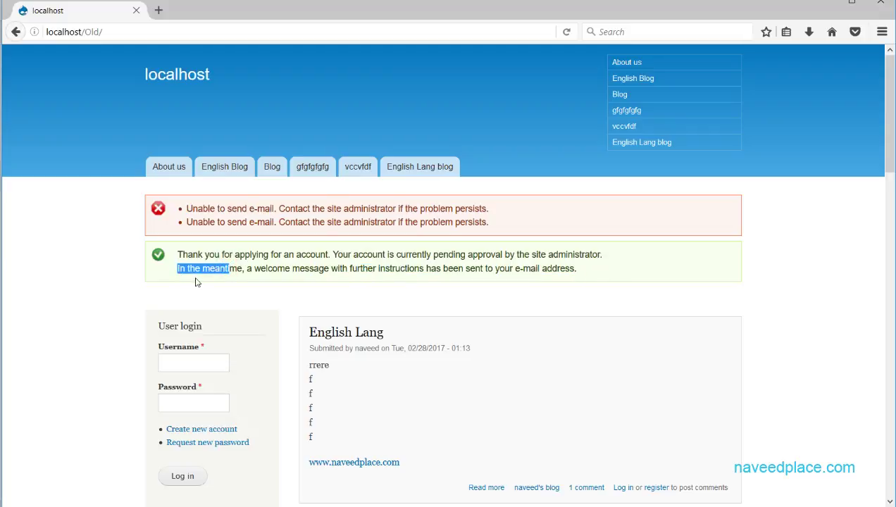
{"action": "left_click", "coordinate": [295, 255]}
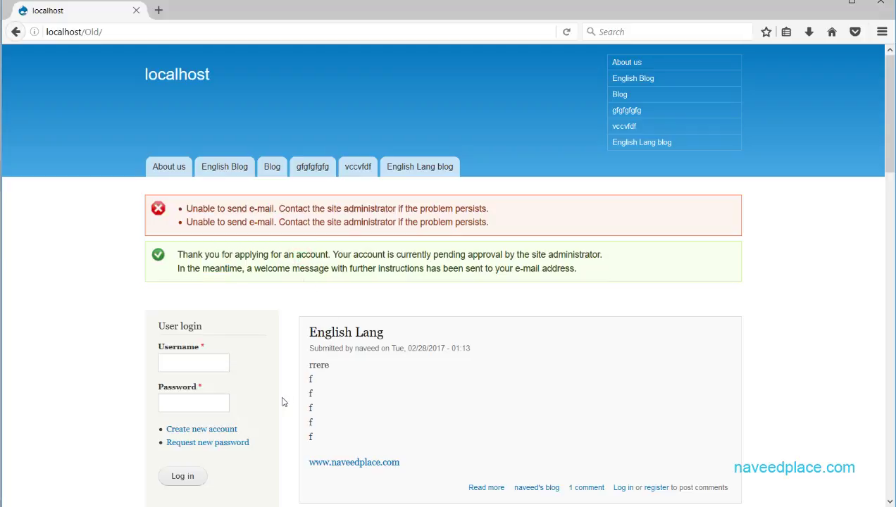
{"action": "scroll", "coordinate": [282, 402], "scroll_direction": "down", "scroll_amount": 6}
{"action": "scroll", "coordinate": [281, 402], "scroll_direction": "up", "scroll_amount": 6}
{"action": "left_click", "coordinate": [70, 31]}
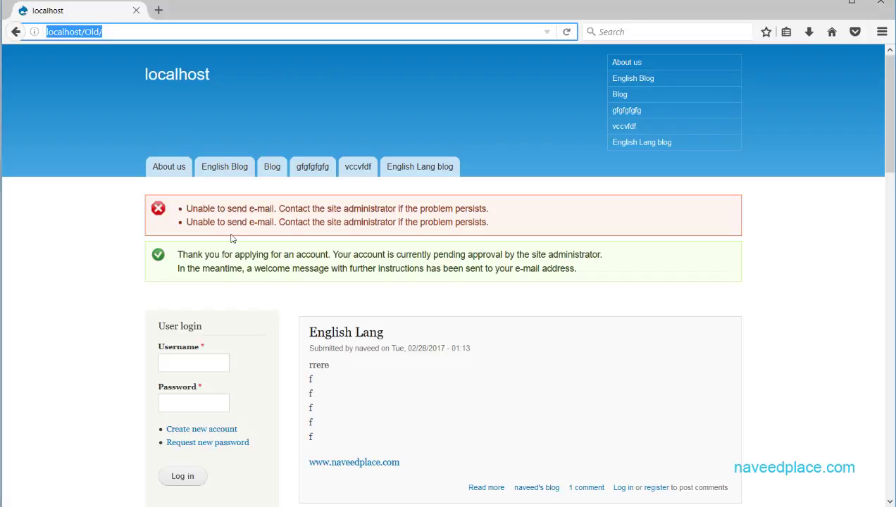
Log in with the saved administrator username and the admin password
{"action": "left_click", "coordinate": [195, 362]}
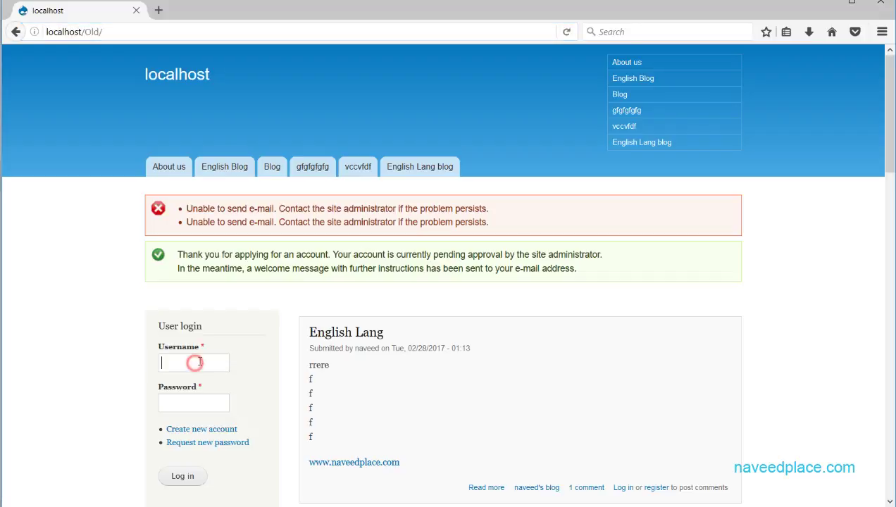
{"action": "type", "text": "n"}
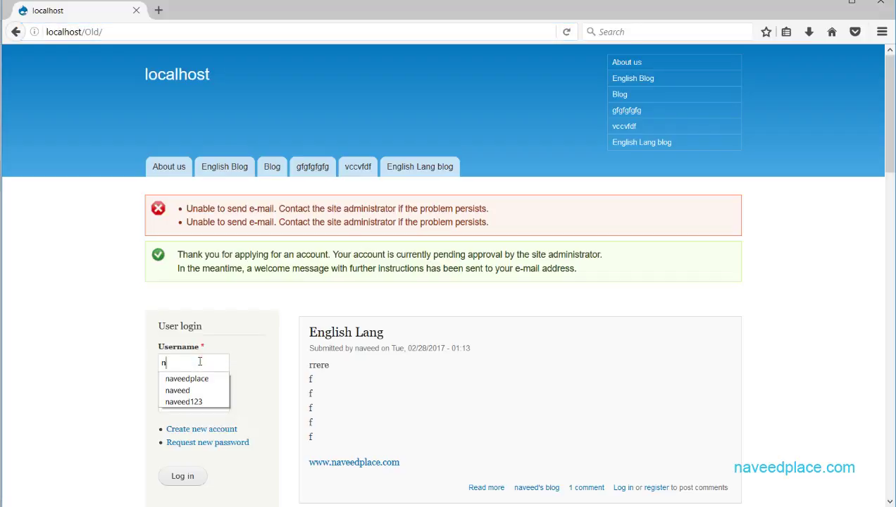
{"action": "left_click", "coordinate": [179, 393]}
{"action": "left_click", "coordinate": [189, 401]}
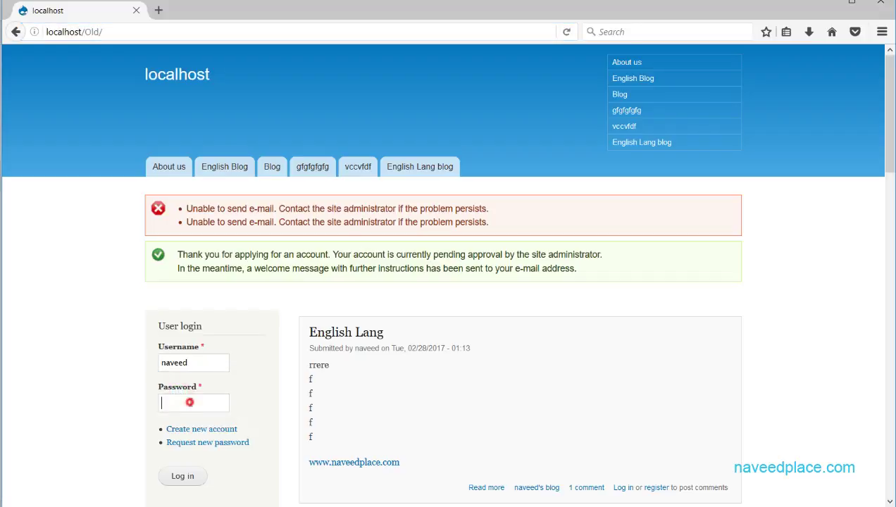
{"action": "left_click", "coordinate": [181, 476]}
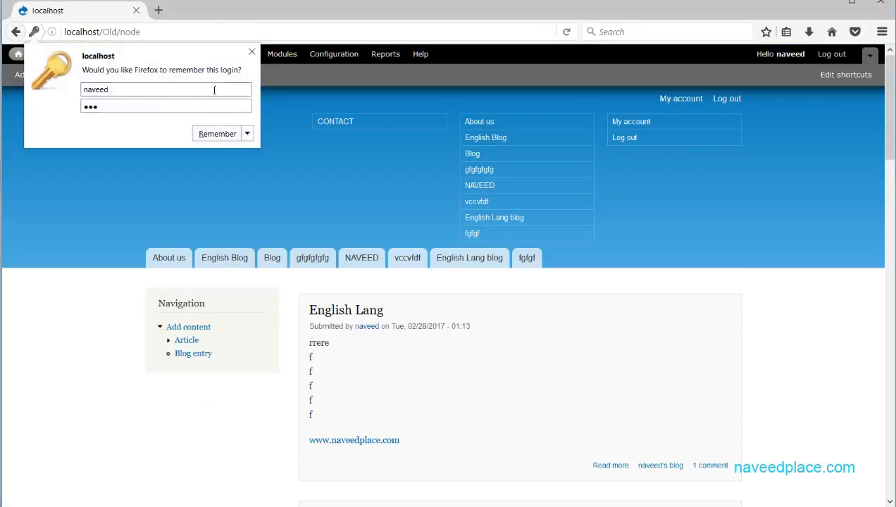
Let Firefox remember the login, open People, and tick the blocked new user's row
{"action": "left_click", "coordinate": [211, 136]}
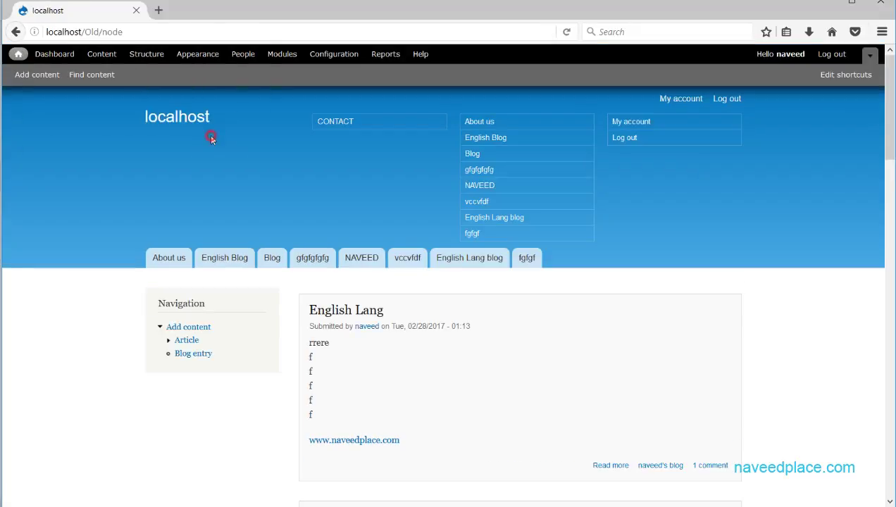
{"action": "left_click", "coordinate": [241, 54]}
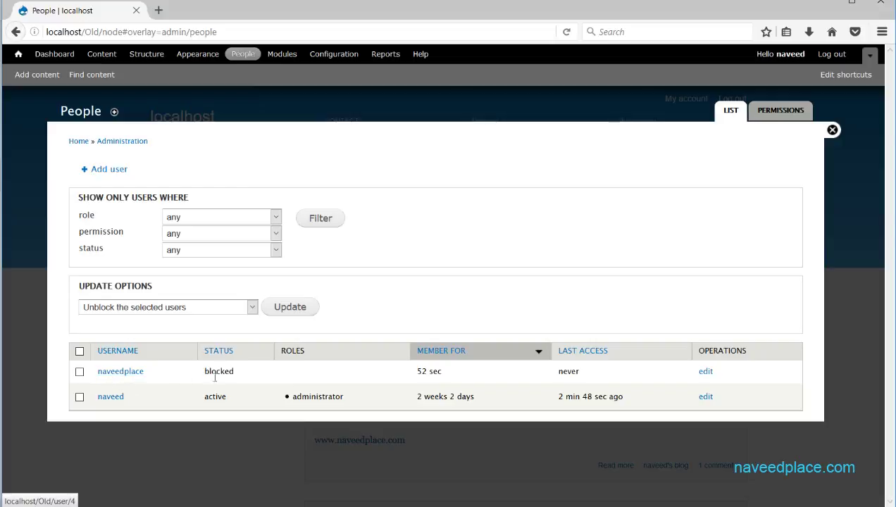
{"action": "left_click_drag", "start_coordinate": [240, 378], "coordinate": [206, 373]}
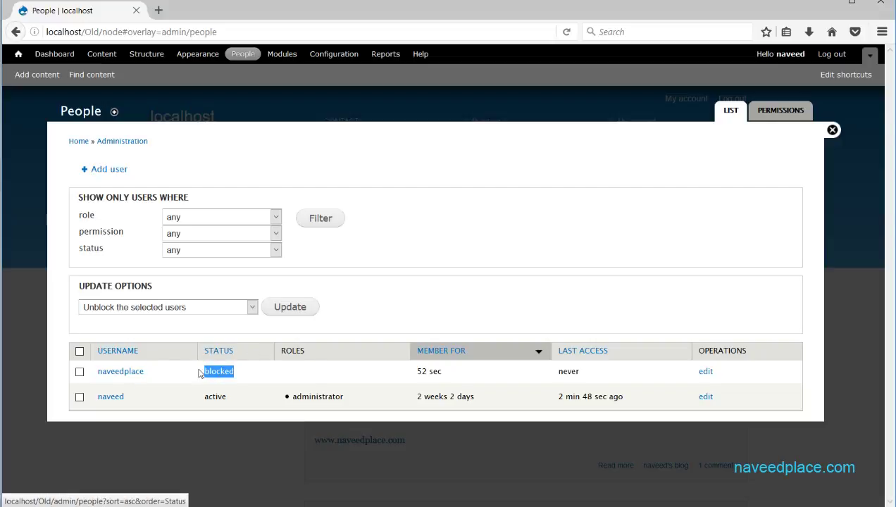
{"action": "left_click_drag", "start_coordinate": [257, 375], "coordinate": [204, 377]}
{"action": "left_click", "coordinate": [264, 376]}
{"action": "left_click", "coordinate": [204, 378]}
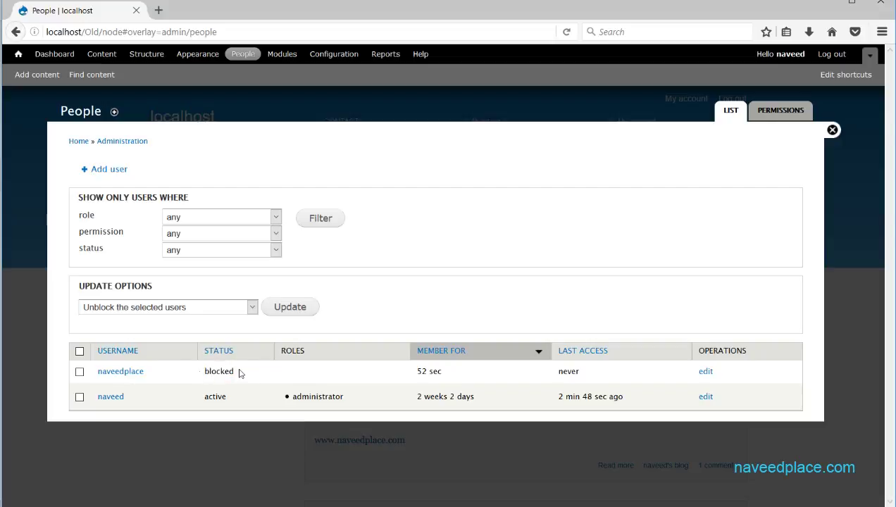
{"action": "left_click", "coordinate": [79, 371]}
Apply 'Unblock the selected users' via Update, making the new account active
{"action": "left_click", "coordinate": [253, 306]}
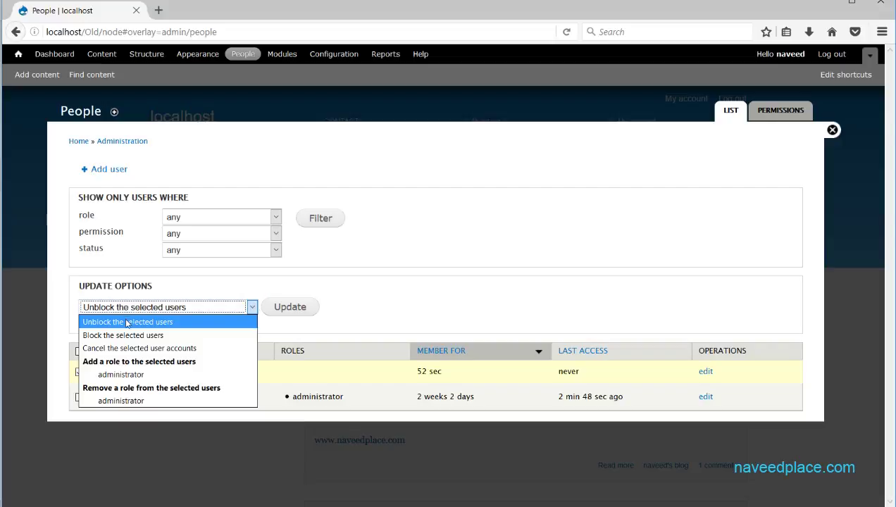
{"action": "left_click", "coordinate": [337, 325]}
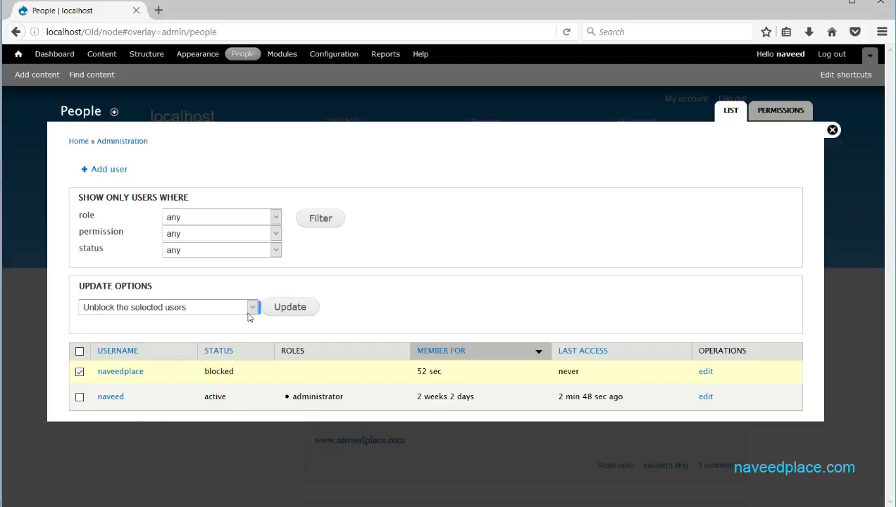
{"action": "left_click", "coordinate": [250, 307]}
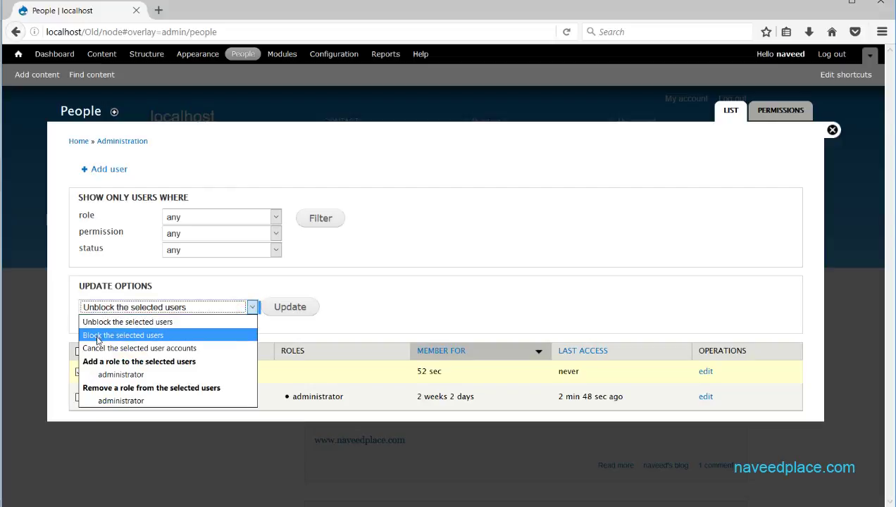
{"action": "left_click", "coordinate": [139, 322]}
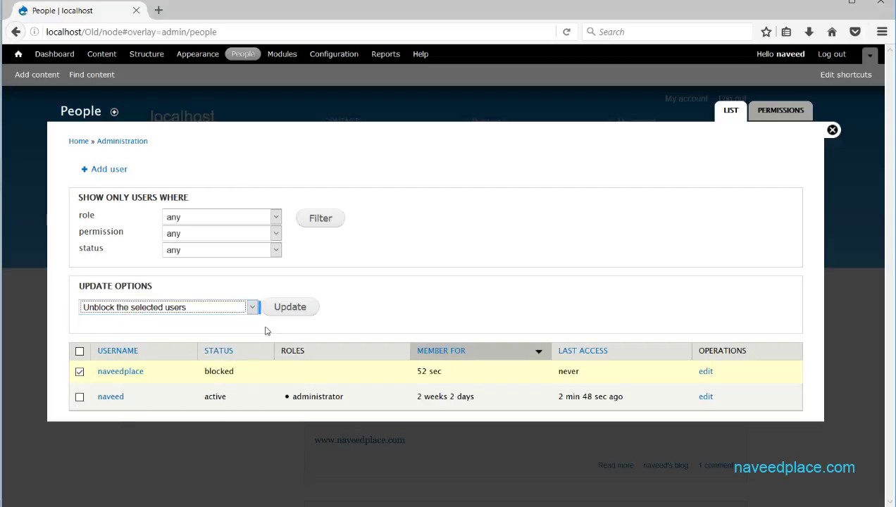
{"action": "left_click", "coordinate": [292, 307]}
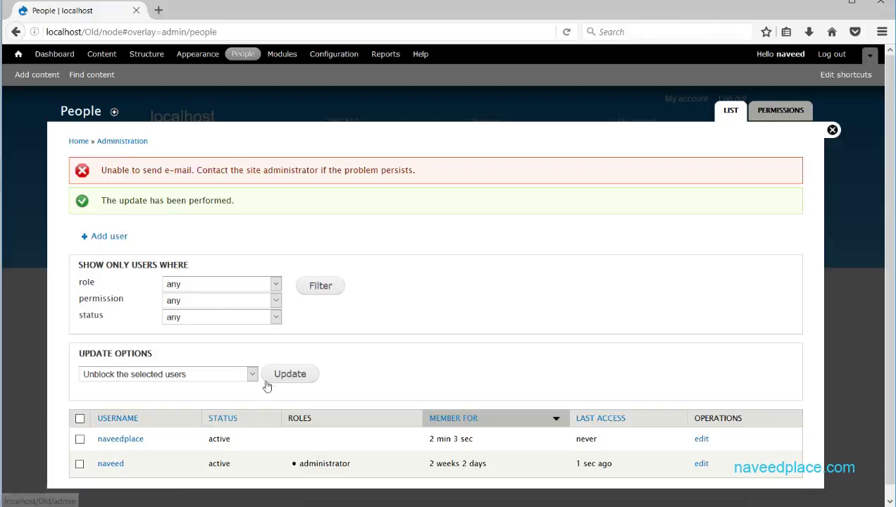
{"action": "double_click", "coordinate": [236, 441]}
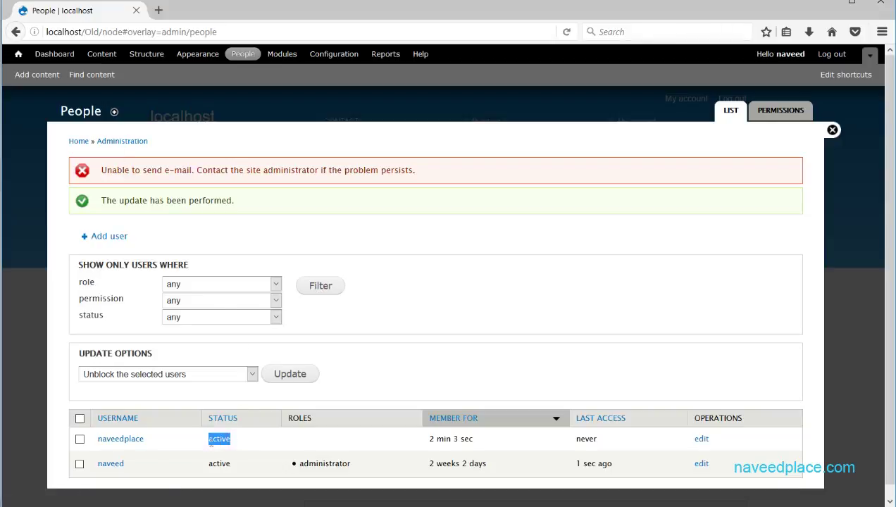
Review the Update options list unchanged, leaving unblock chosen, and tick the new user's row
{"action": "left_click", "coordinate": [252, 374]}
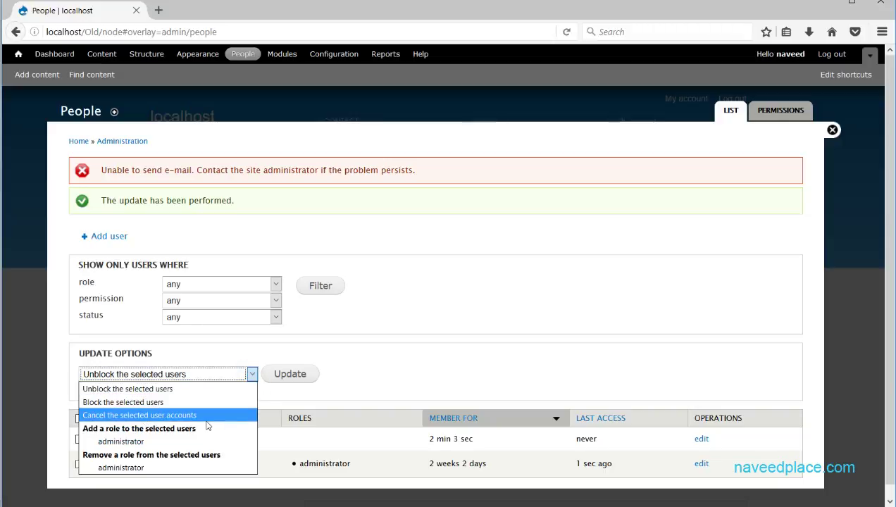
{"action": "left_click", "coordinate": [369, 394]}
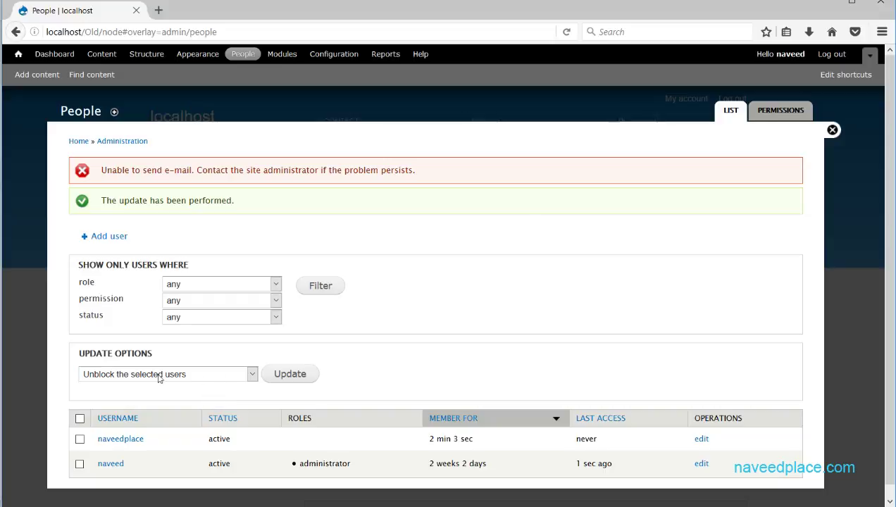
{"action": "left_click", "coordinate": [252, 374]}
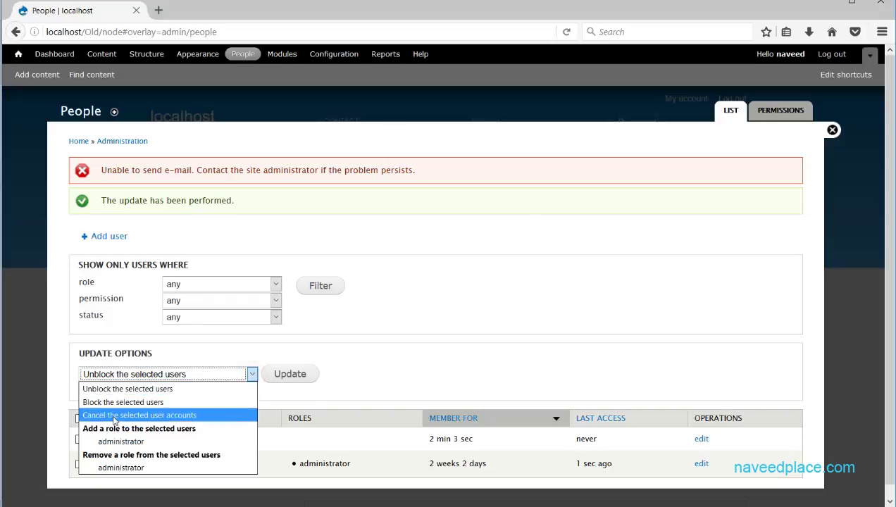
{"action": "left_click", "coordinate": [372, 393]}
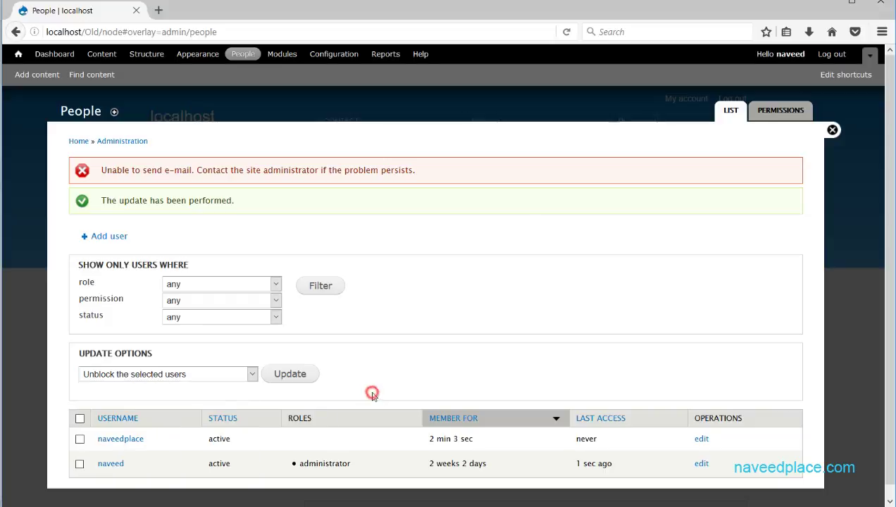
{"action": "left_click", "coordinate": [79, 439]}
{"action": "left_click", "coordinate": [251, 374]}
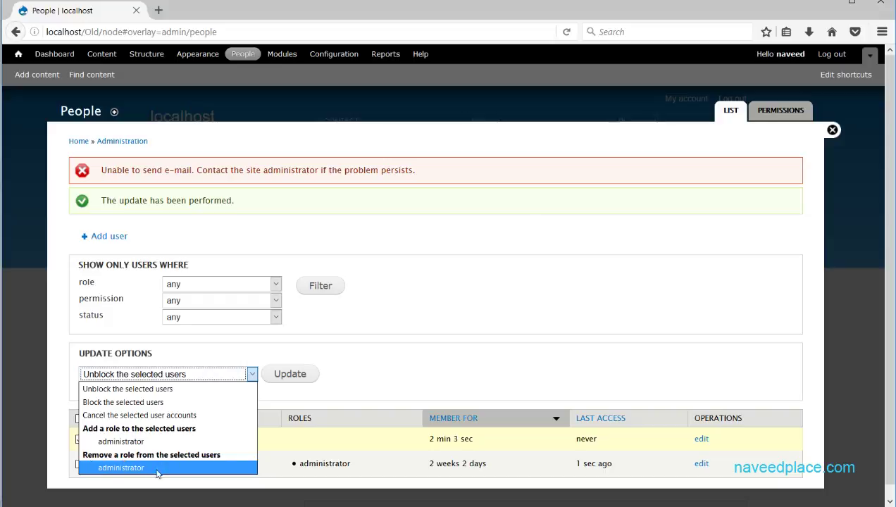
{"action": "left_click", "coordinate": [359, 380]}
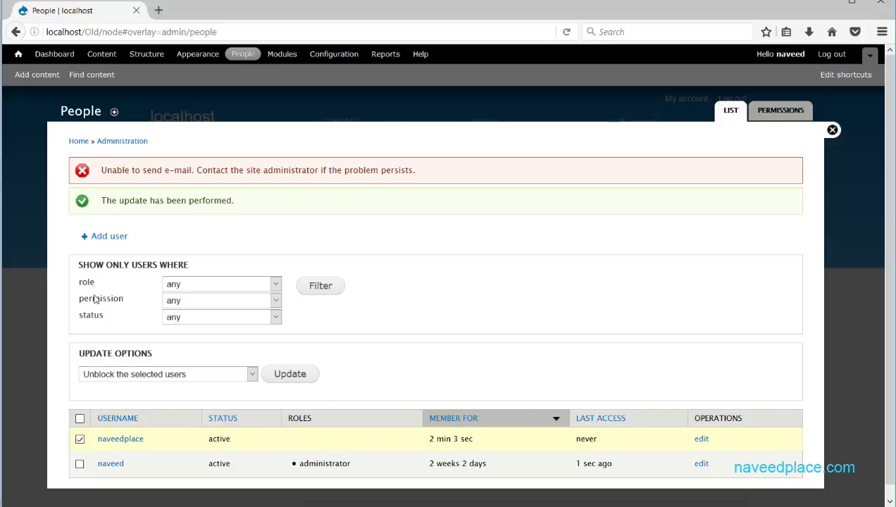
Try the administrator role filter, then set the role back to any and apply
{"action": "left_click", "coordinate": [276, 284]}
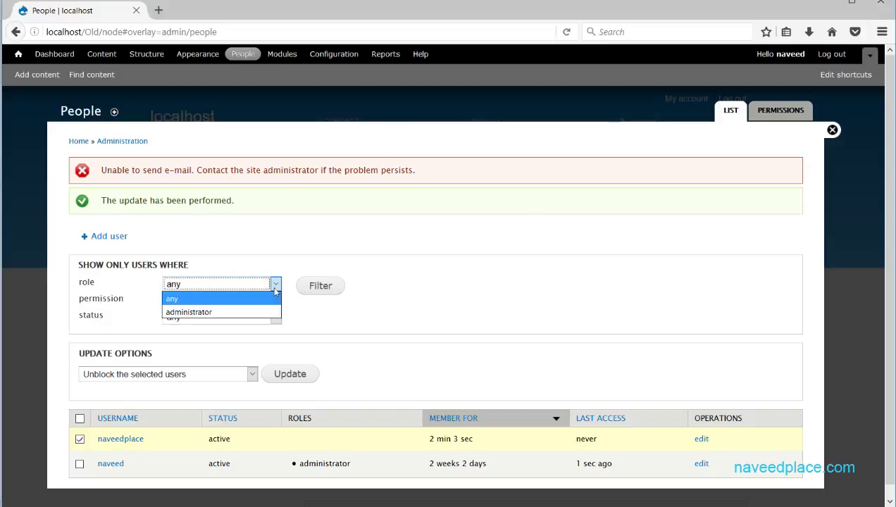
{"action": "left_click", "coordinate": [197, 311]}
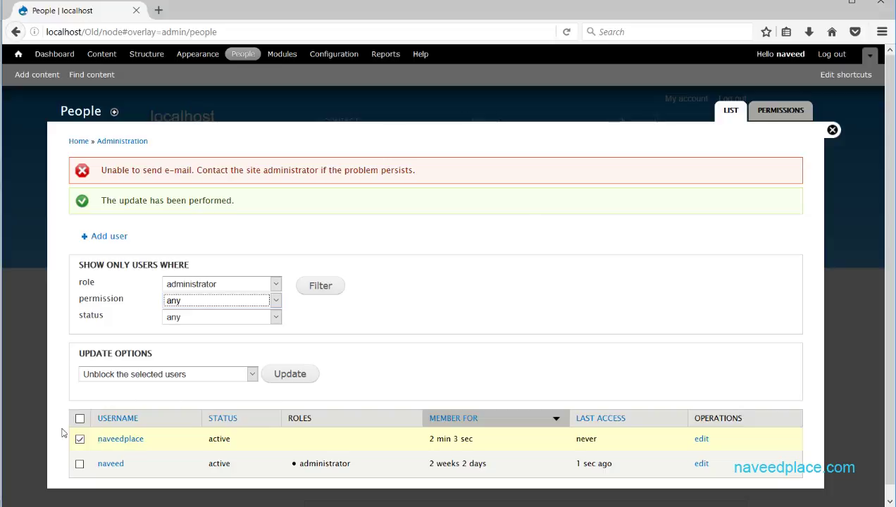
{"action": "left_click", "coordinate": [378, 465]}
{"action": "left_click_drag", "start_coordinate": [330, 466], "coordinate": [295, 469]}
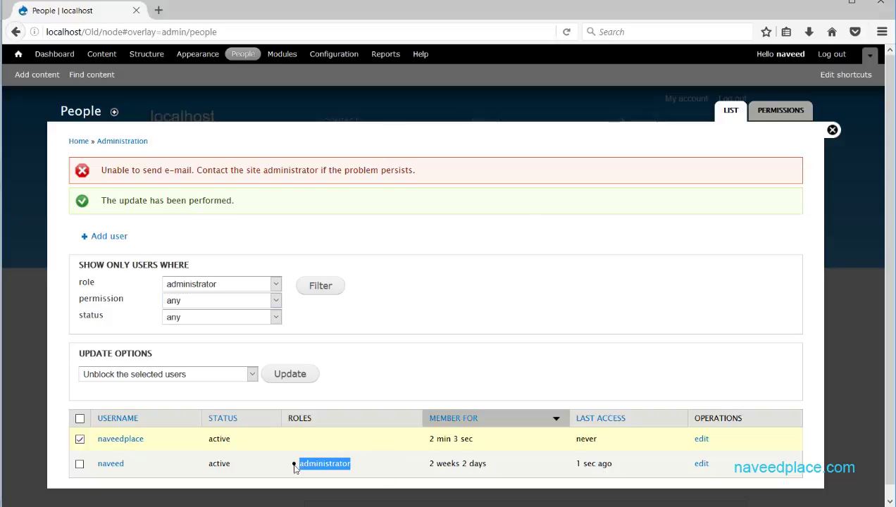
{"action": "left_click", "coordinate": [267, 285]}
{"action": "left_click", "coordinate": [226, 299]}
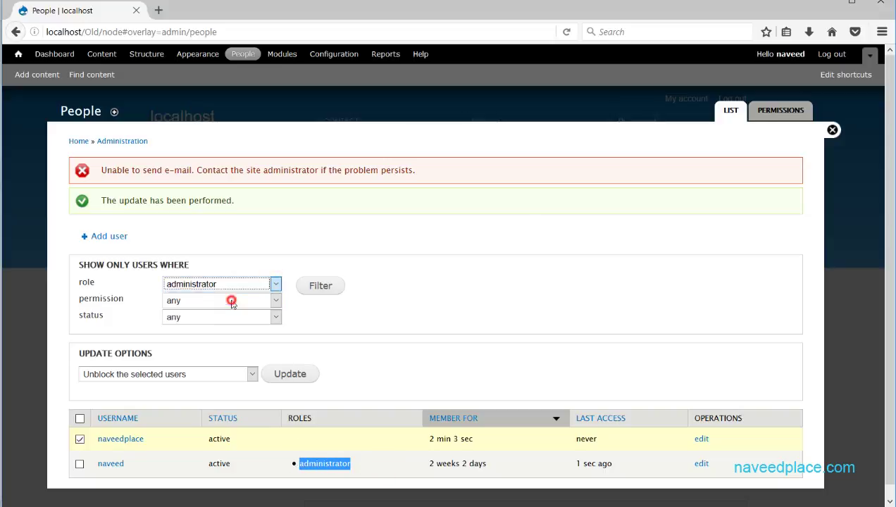
{"action": "left_click", "coordinate": [313, 286]}
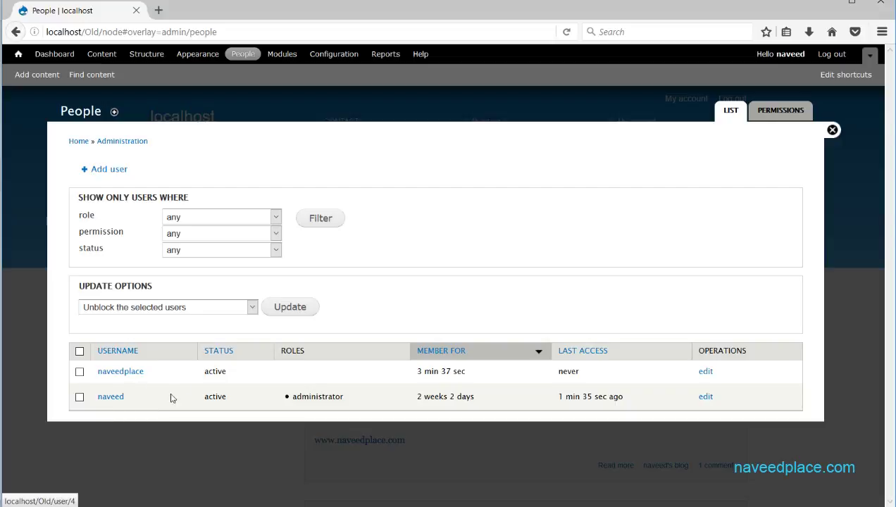
Filter the list by the administrator role, inspect the result, then reset all filters
{"action": "left_click", "coordinate": [268, 215]}
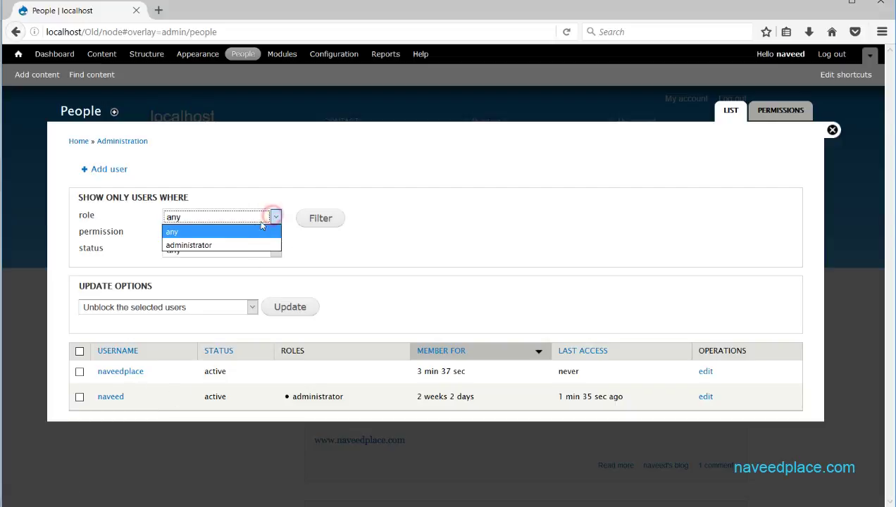
{"action": "left_click", "coordinate": [222, 248]}
{"action": "left_click", "coordinate": [331, 222]}
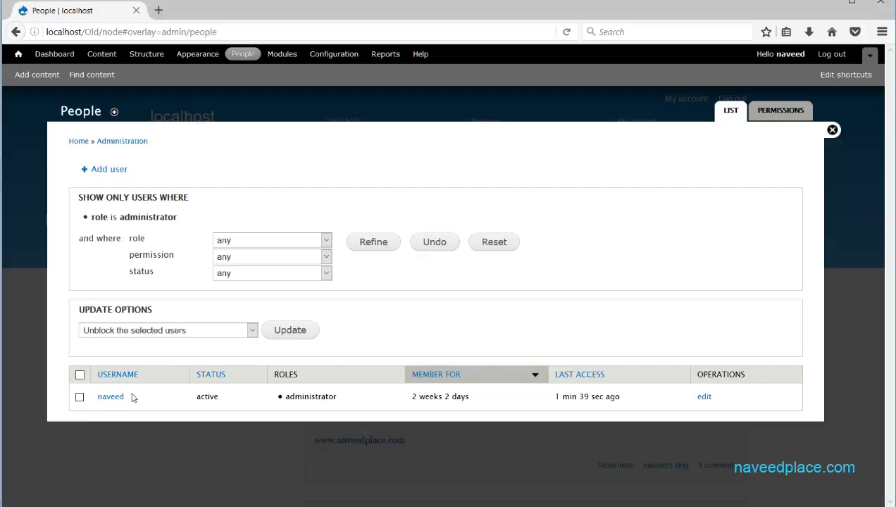
{"action": "left_click_drag", "start_coordinate": [205, 397], "coordinate": [226, 397]}
{"action": "left_click_drag", "start_coordinate": [350, 396], "coordinate": [281, 398]}
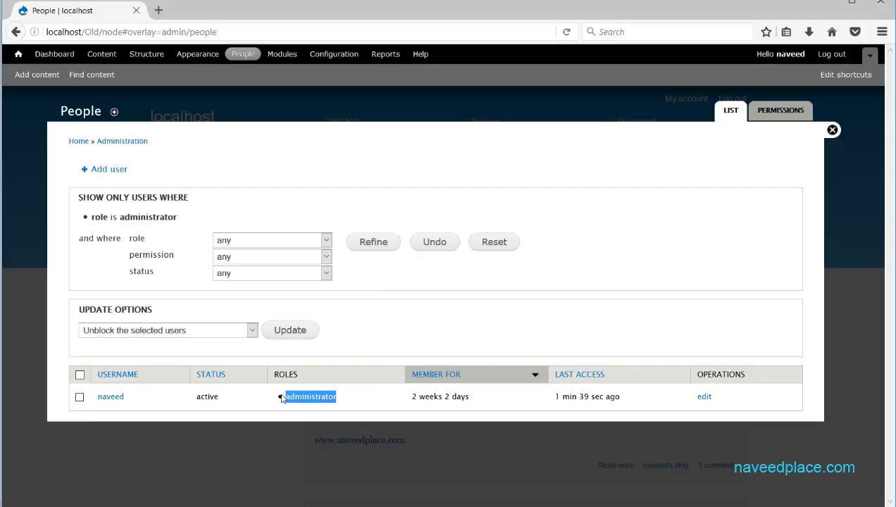
{"action": "left_click", "coordinate": [280, 397]}
{"action": "left_click", "coordinate": [294, 257]}
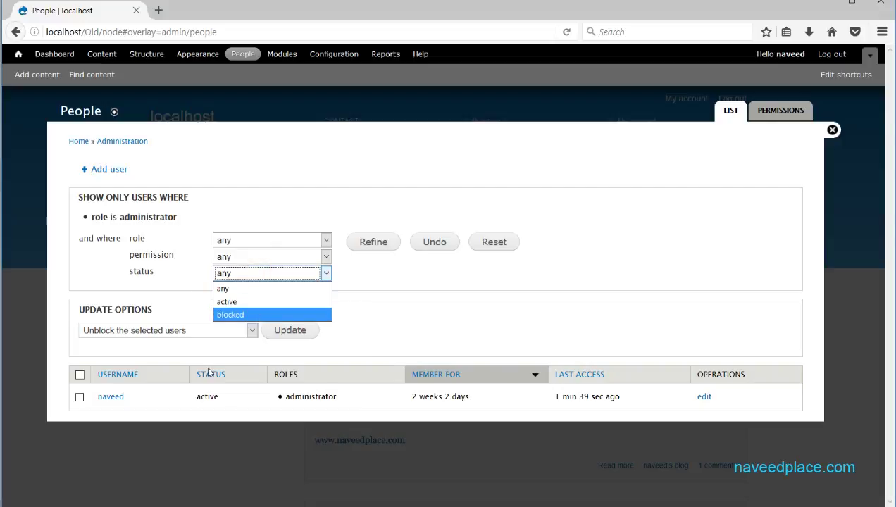
{"action": "left_click_drag", "start_coordinate": [223, 401], "coordinate": [206, 398]}
{"action": "left_click", "coordinate": [234, 273]}
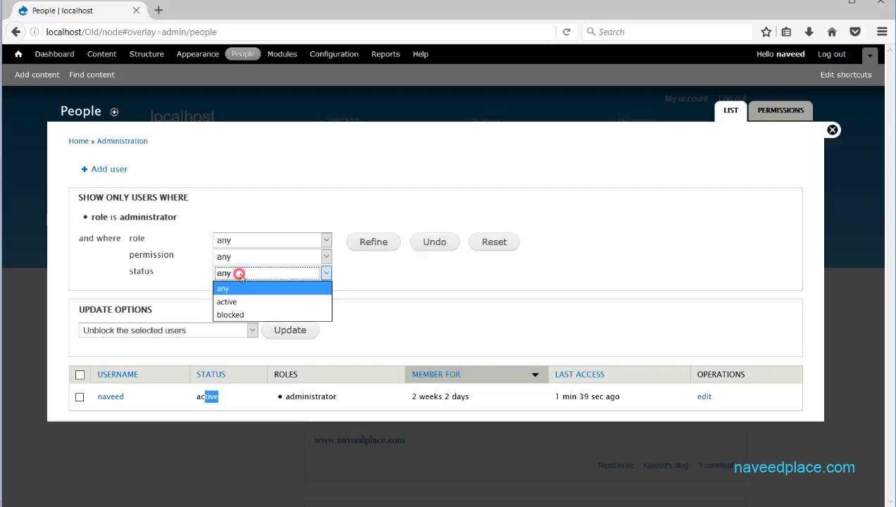
{"action": "left_click", "coordinate": [439, 299]}
{"action": "left_click", "coordinate": [504, 245]}
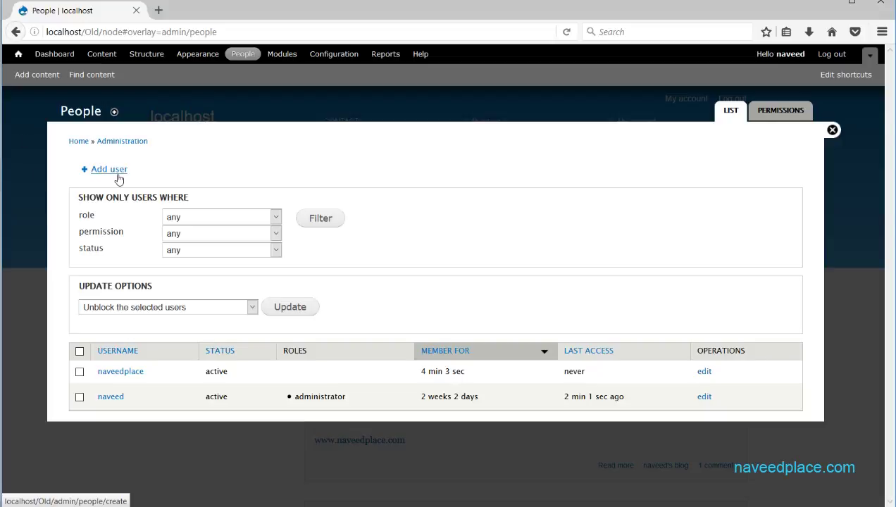
Open the new user's account edit overlay, then close it
{"action": "left_click", "coordinate": [704, 371]}
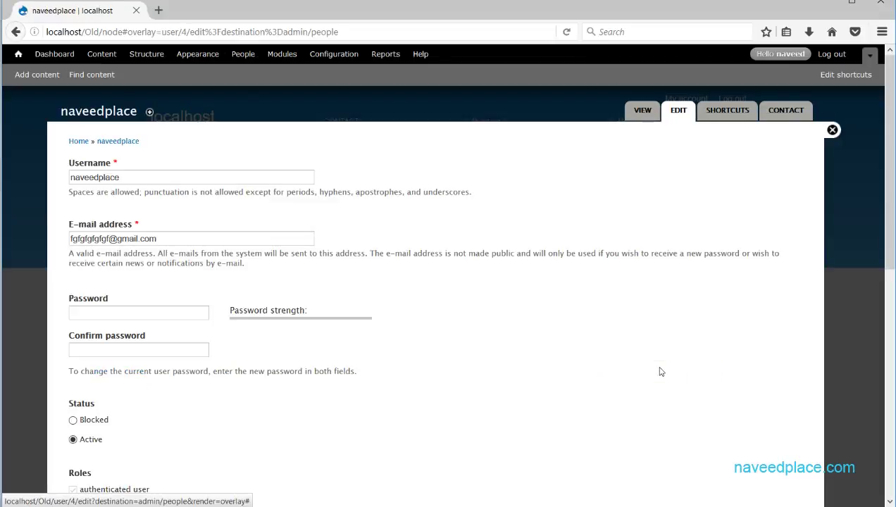
{"action": "left_click_drag", "start_coordinate": [883, 138], "coordinate": [882, 98]}
{"action": "double_click", "coordinate": [147, 176]}
{"action": "left_click", "coordinate": [57, 176]}
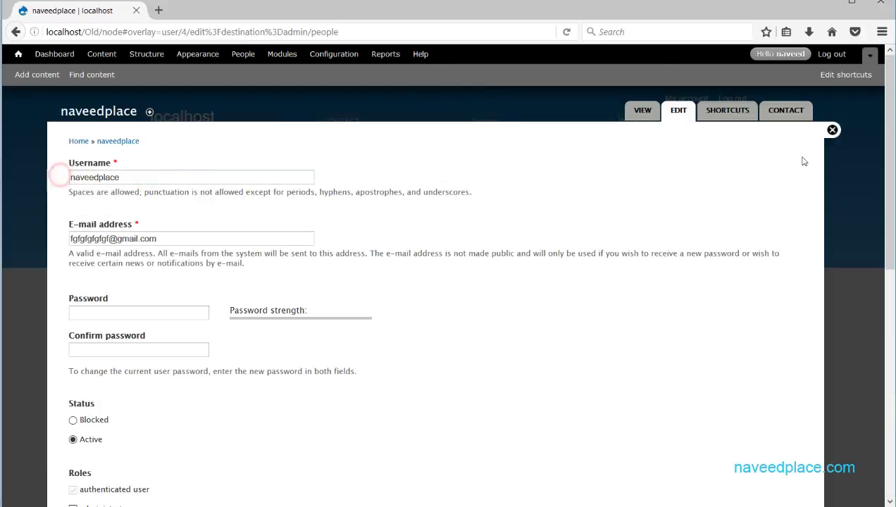
{"action": "left_click", "coordinate": [832, 130]}
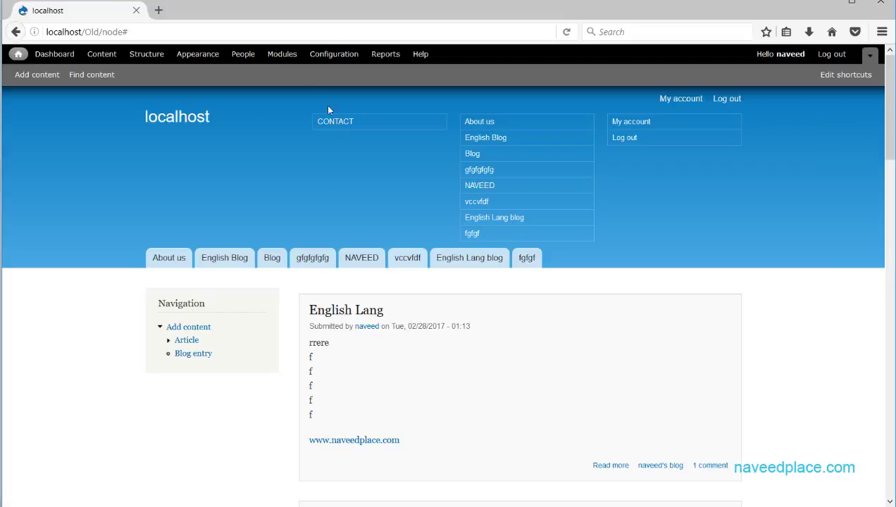
Reopen People and the new user's edit form, reviewing its username and e-mail fields
{"action": "left_click", "coordinate": [247, 55]}
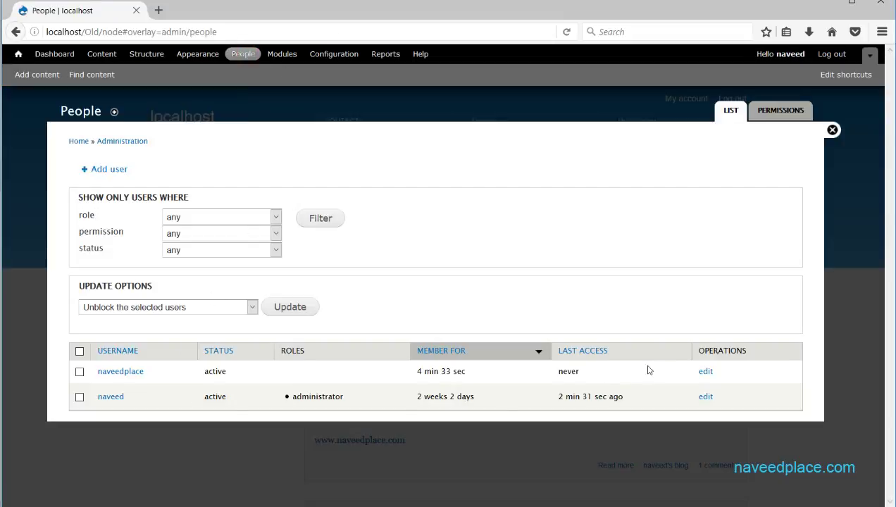
{"action": "left_click", "coordinate": [704, 372]}
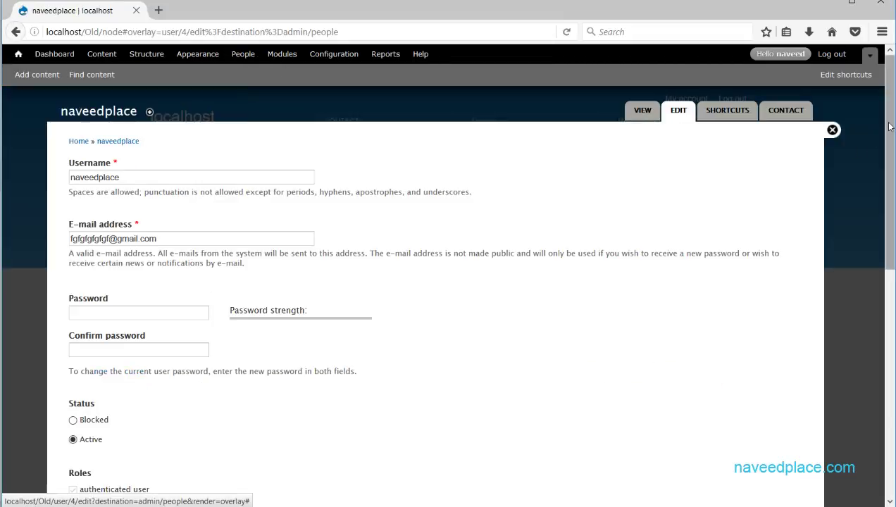
{"action": "left_click_drag", "start_coordinate": [889, 127], "coordinate": [892, 427]}
{"action": "left_click", "coordinate": [892, 188]}
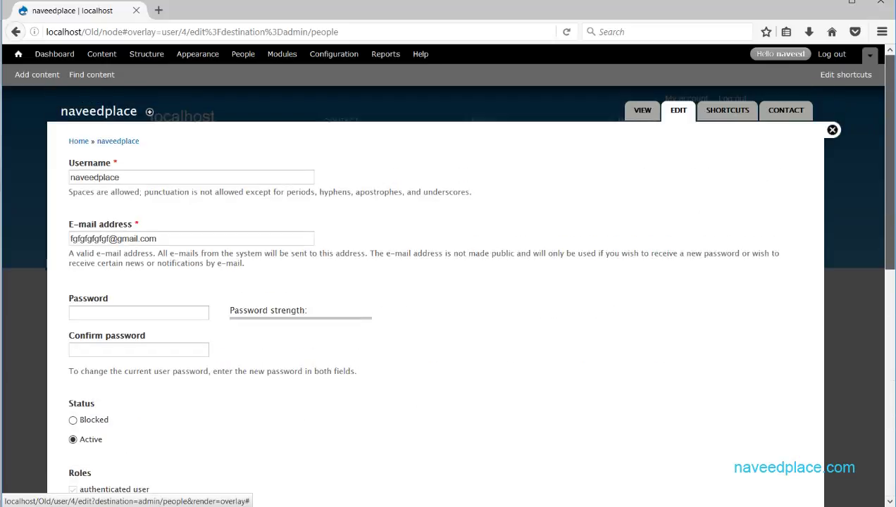
{"action": "mouse_move", "coordinate": [893, 126]}
{"action": "left_mouse_down"}
{"action": "mouse_move", "coordinate": [875, 379]}
{"action": "mouse_move", "coordinate": [889, 126]}
{"action": "left_mouse_up"}
{"action": "left_click_drag", "start_coordinate": [140, 179], "coordinate": [69, 180]}
{"action": "left_click", "coordinate": [69, 180]}
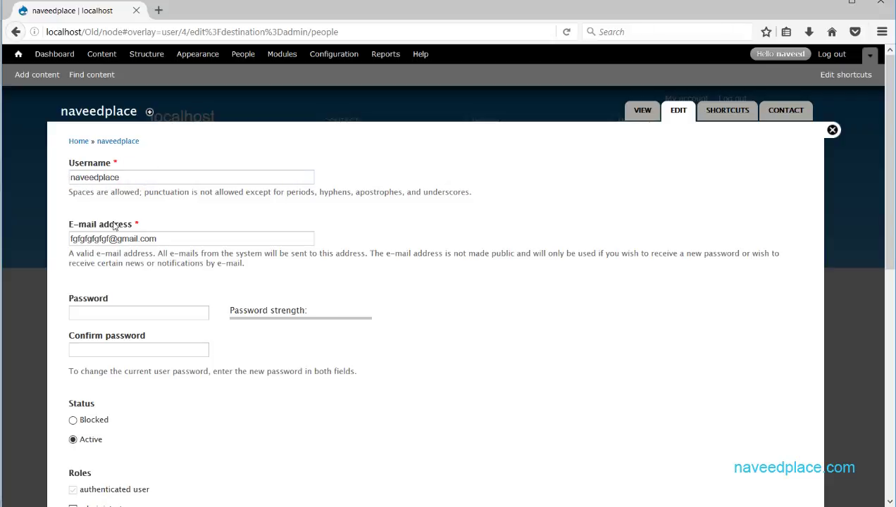
{"action": "left_click_drag", "start_coordinate": [177, 248], "coordinate": [75, 241]}
{"action": "left_click", "coordinate": [70, 239]}
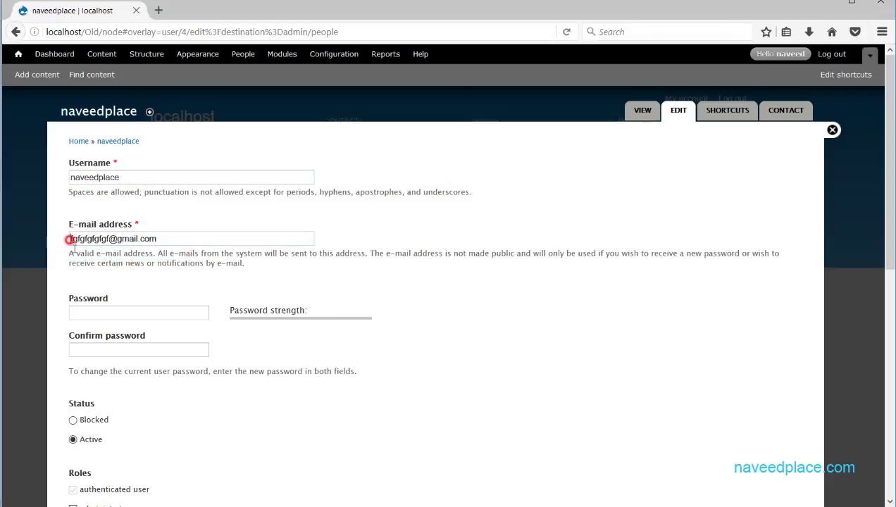
Enter a new password for the user and confirm it
{"action": "left_click", "coordinate": [101, 309]}
{"action": "type", "text": "123"}
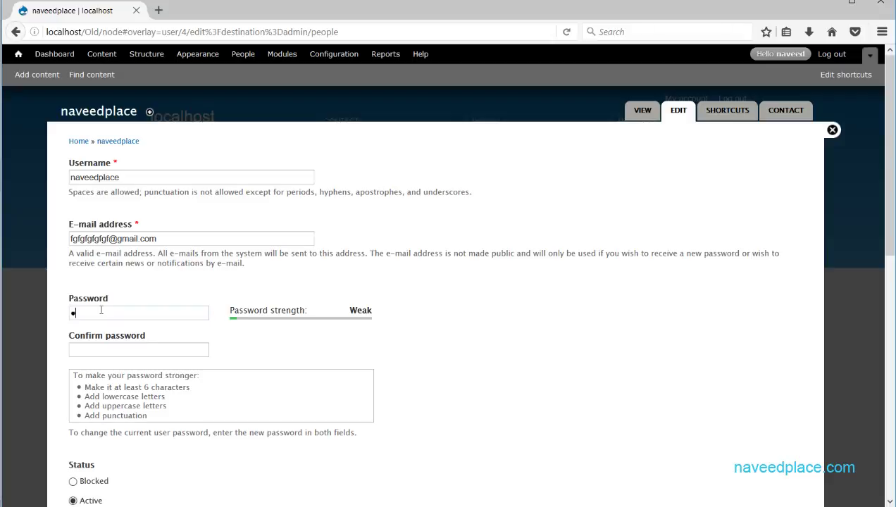
{"action": "left_click", "coordinate": [106, 350]}
{"action": "type", "text": "1"}
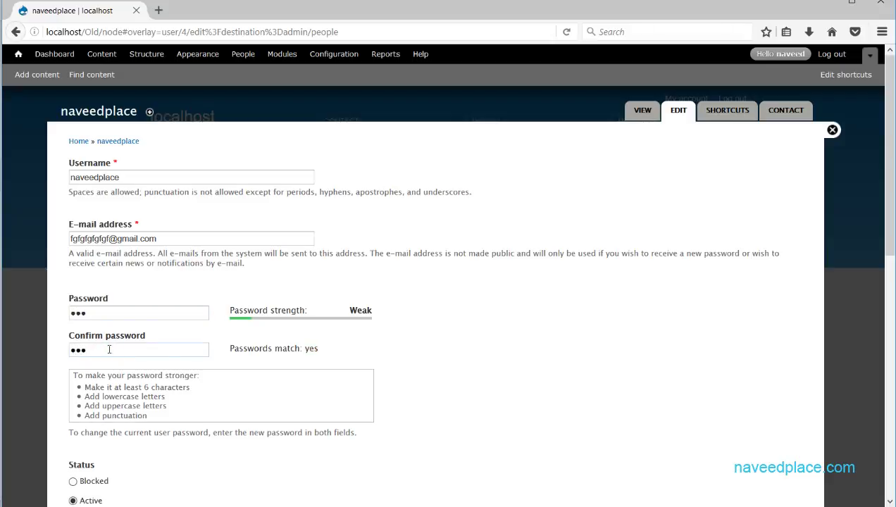
Tick the administrator role, then untick it so the user keeps only authenticated
{"action": "scroll", "coordinate": [718, 274], "scroll_direction": "down", "scroll_amount": 5}
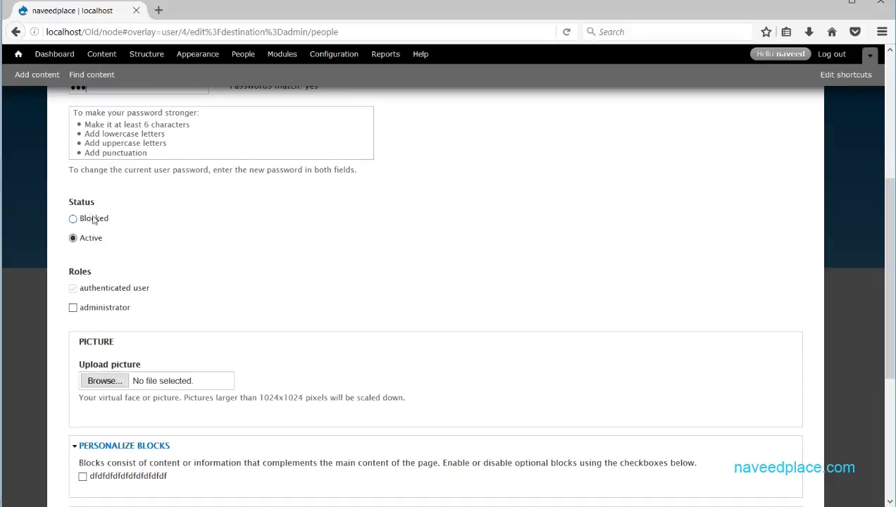
{"action": "double_click", "coordinate": [94, 290]}
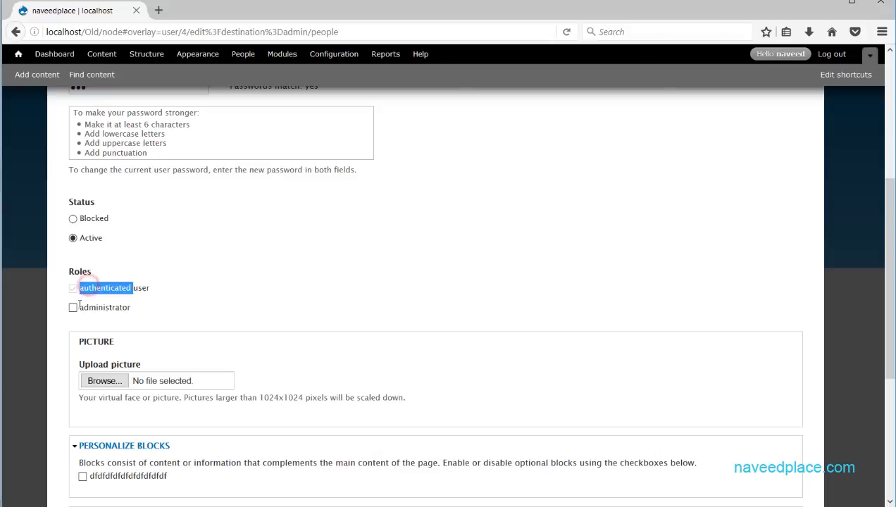
{"action": "left_click", "coordinate": [74, 305]}
{"action": "left_click", "coordinate": [74, 288]}
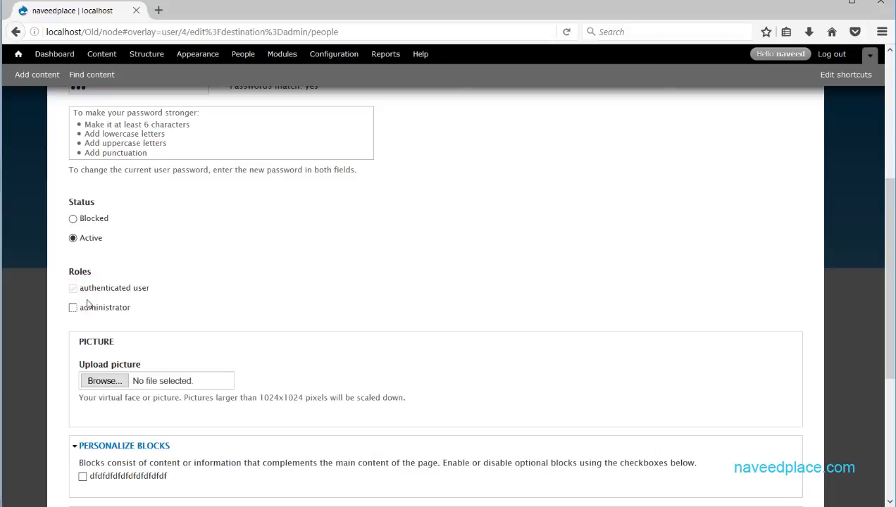
{"action": "left_click", "coordinate": [73, 308]}
{"action": "double_click", "coordinate": [104, 308]}
{"action": "scroll", "coordinate": [248, 312], "scroll_direction": "down", "scroll_amount": 4}
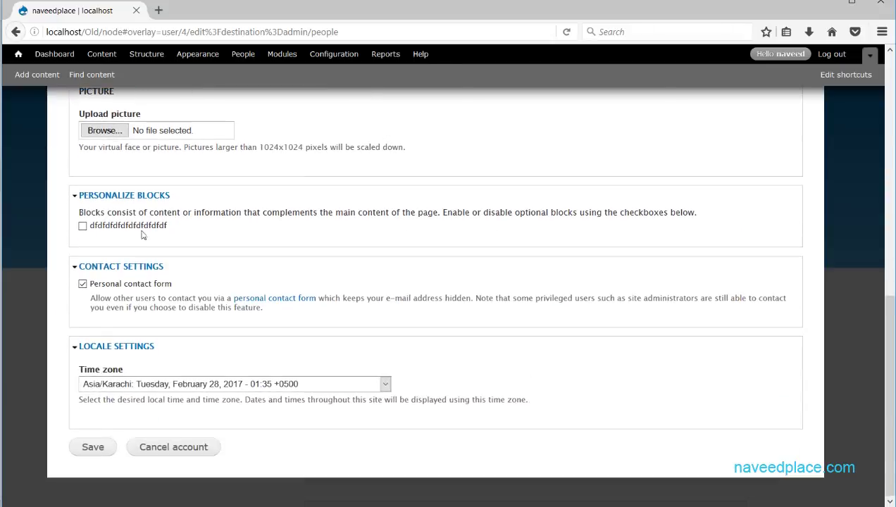
{"action": "scroll", "coordinate": [703, 284], "scroll_direction": "up", "scroll_amount": 6}
{"action": "left_click_drag", "start_coordinate": [886, 258], "coordinate": [886, 301]}
{"action": "scroll", "coordinate": [886, 301], "scroll_direction": "down", "scroll_amount": 3}
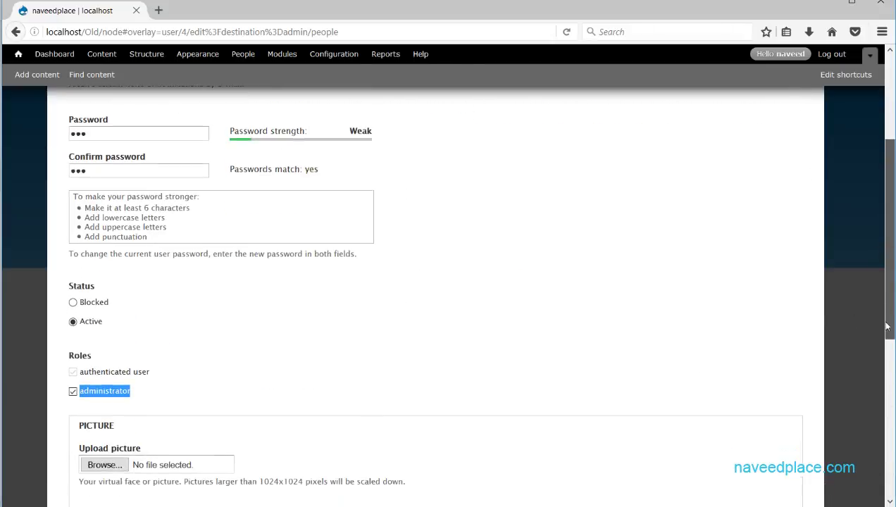
{"action": "left_click", "coordinate": [72, 353]}
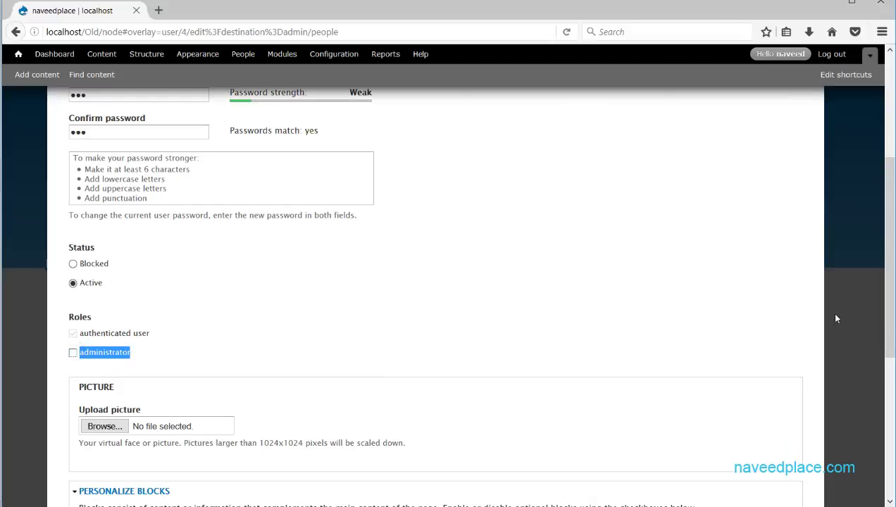
Save the account changes and dismiss the browser's save-login prompt
{"action": "scroll", "coordinate": [878, 273], "scroll_direction": "down", "scroll_amount": 3}
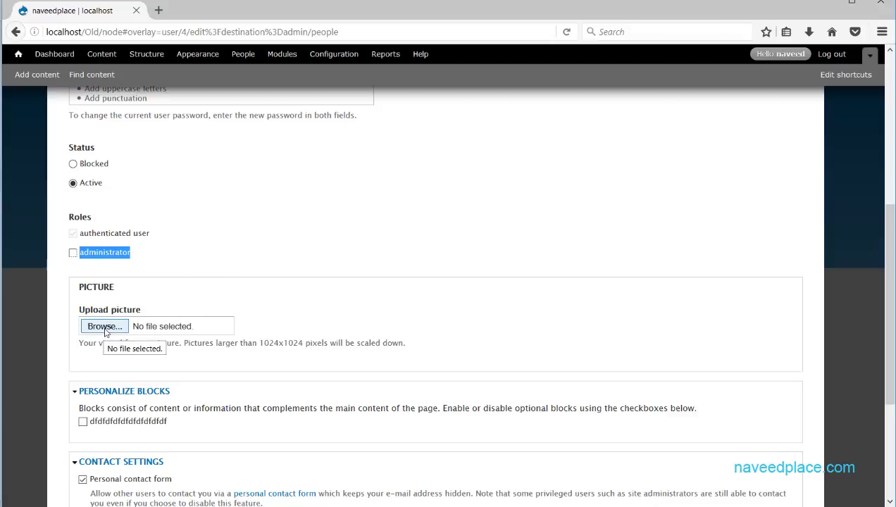
{"action": "scroll", "coordinate": [196, 337], "scroll_direction": "down", "scroll_amount": 5}
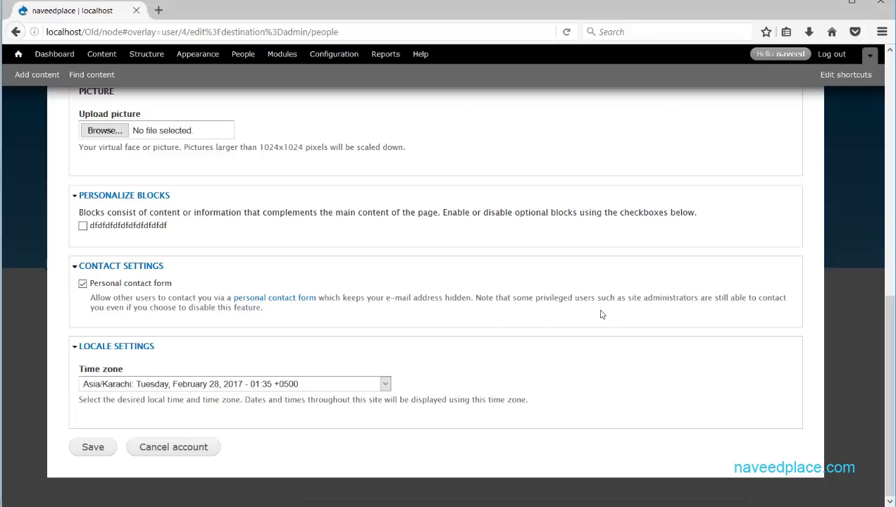
{"action": "left_click_drag", "start_coordinate": [625, 298], "coordinate": [352, 302]}
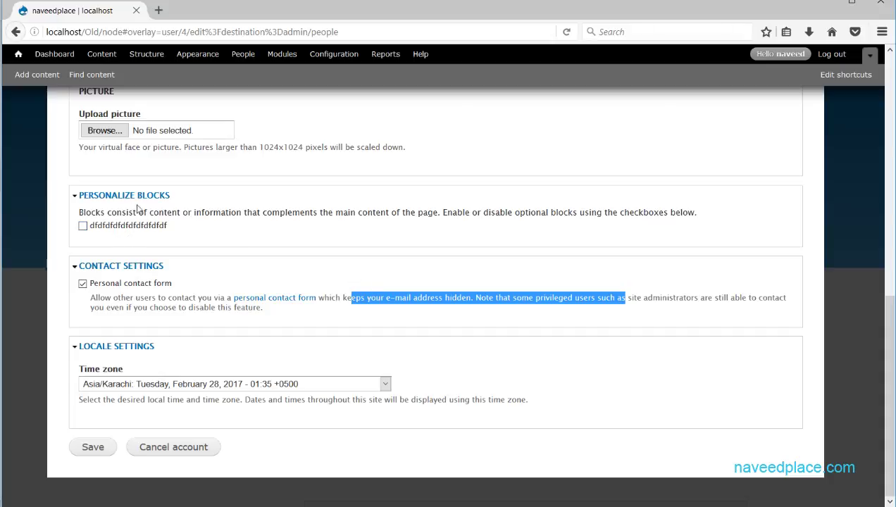
{"action": "left_click", "coordinate": [92, 447]}
{"action": "left_click", "coordinate": [204, 140]}
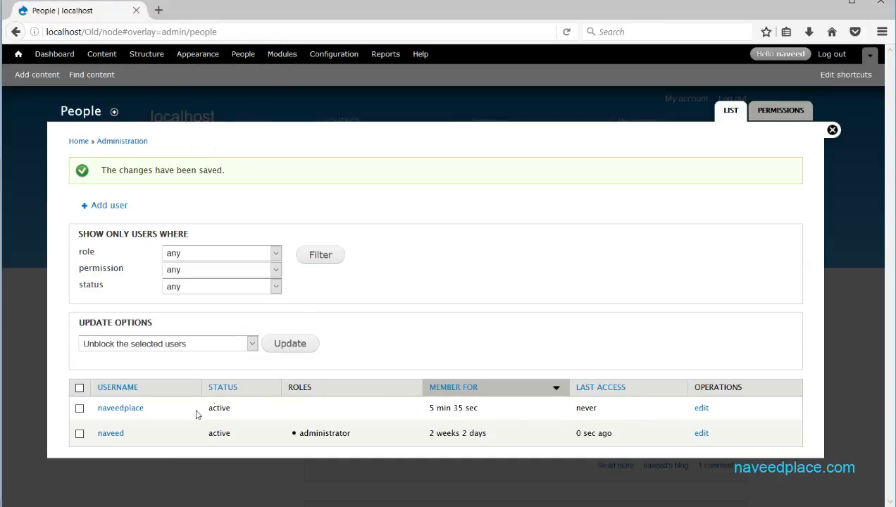
{"action": "left_click_drag", "start_coordinate": [169, 409], "coordinate": [96, 410]}
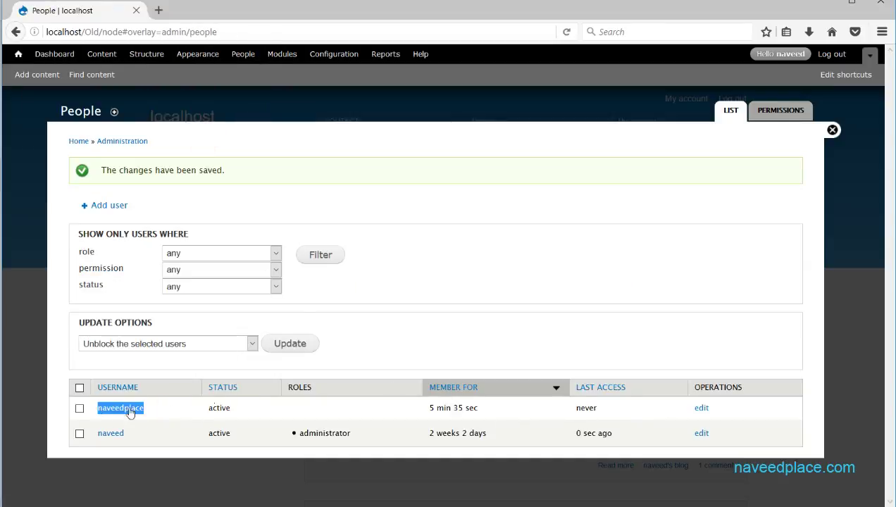
Close the People overlay, log out of admin, and enter the new user's username
{"action": "left_click", "coordinate": [831, 129]}
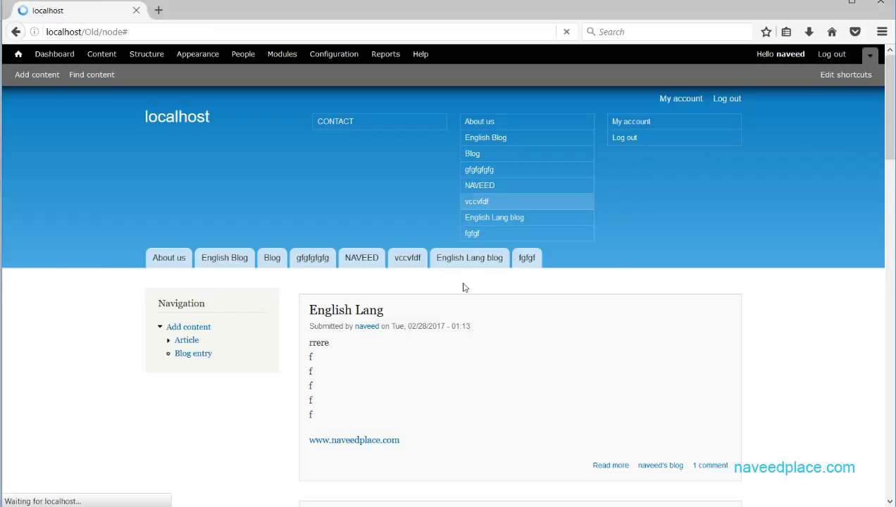
{"action": "left_click", "coordinate": [724, 105]}
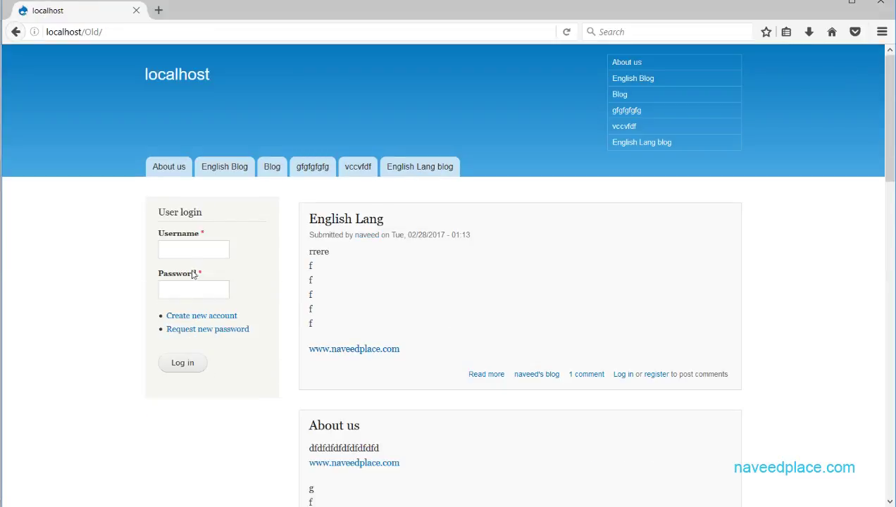
{"action": "left_click", "coordinate": [198, 241]}
{"action": "left_click", "coordinate": [169, 247]}
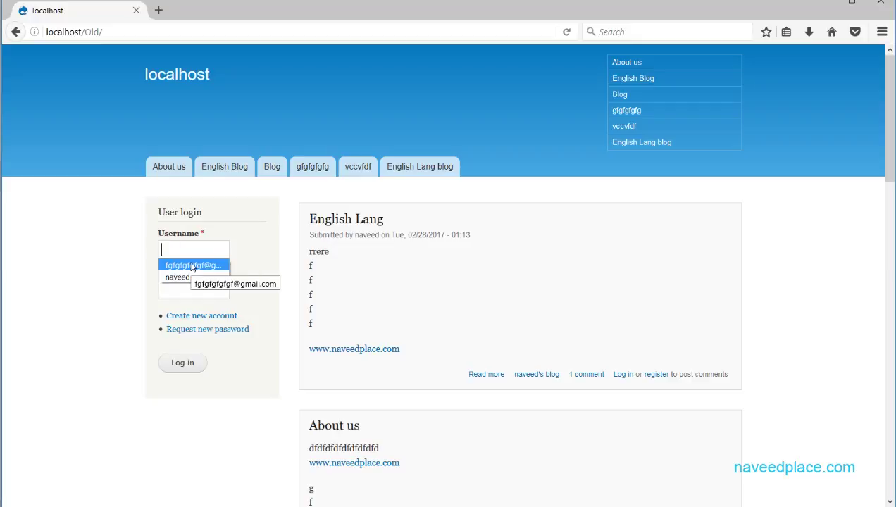
{"action": "type", "text": "naveed"}
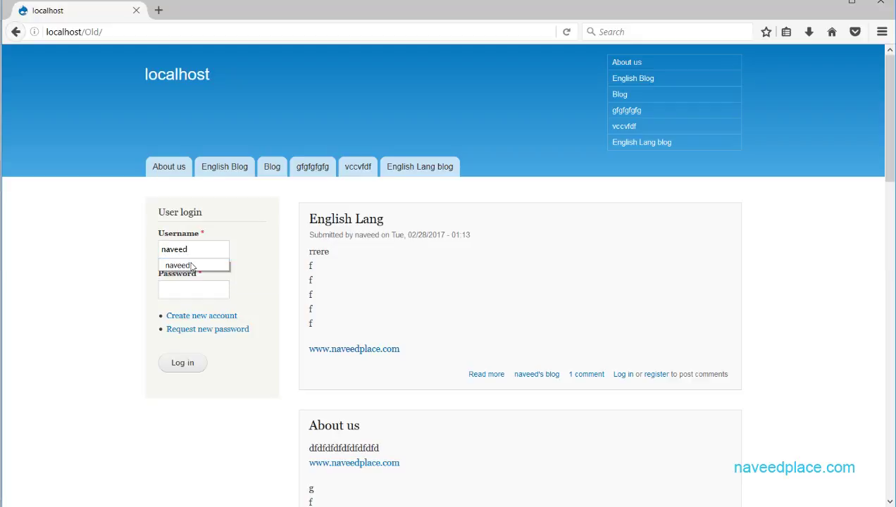
{"action": "type", "text": "place"}
Enter the new user's password, log in, and let the browser remember it
{"action": "left_click", "coordinate": [189, 291]}
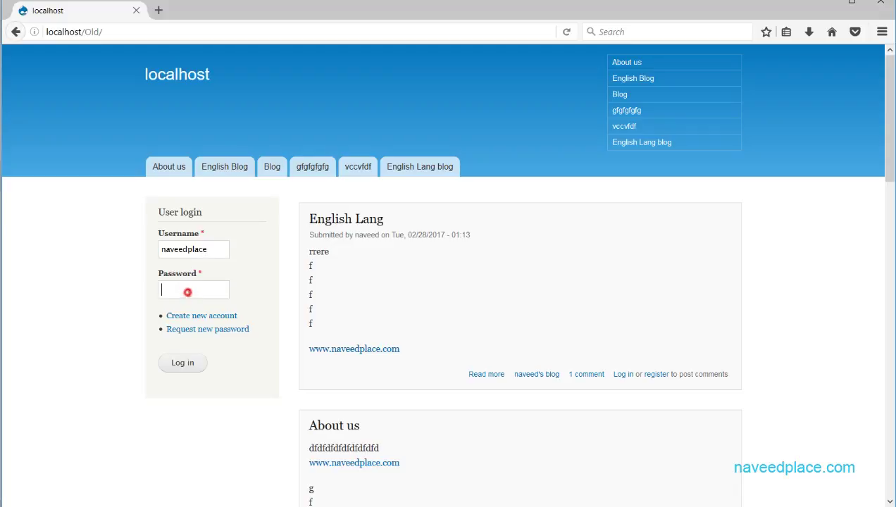
{"action": "left_click", "coordinate": [189, 363]}
{"action": "left_click", "coordinate": [219, 134]}
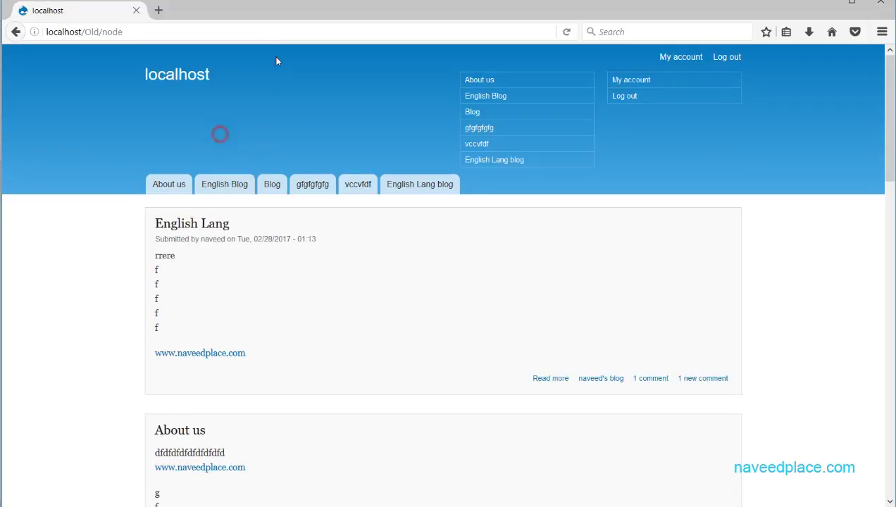
{"action": "scroll", "coordinate": [888, 124], "scroll_direction": "down", "scroll_amount": 15}
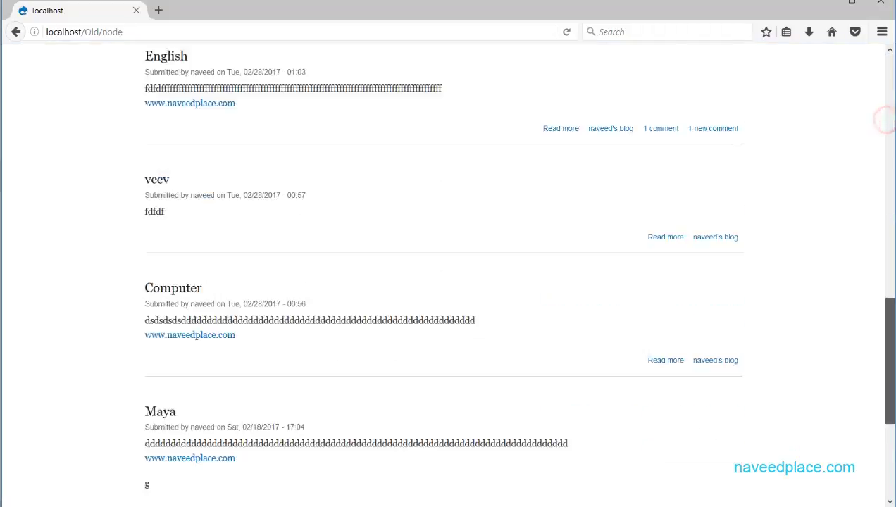
{"action": "scroll", "coordinate": [888, 124], "scroll_direction": "up", "scroll_amount": 15}
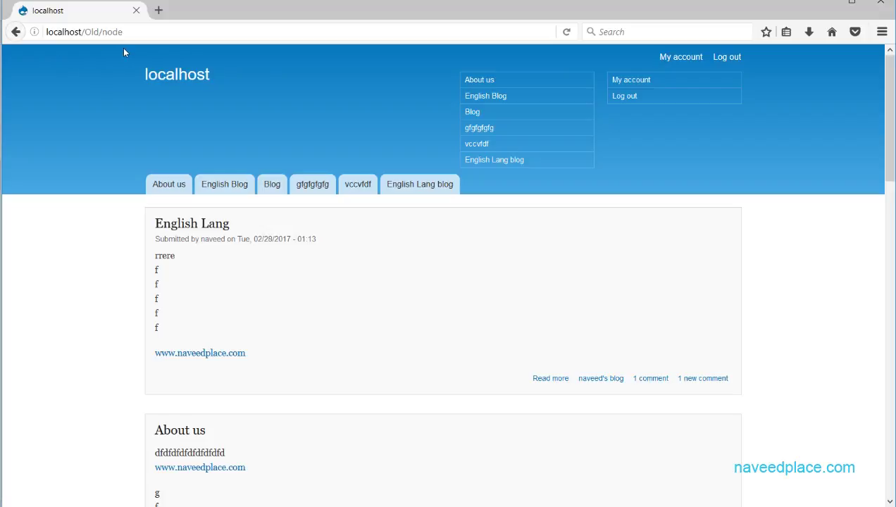
Log out the new user, log back in with the saved admin login, and open People
{"action": "left_click", "coordinate": [734, 57]}
{"action": "left_click", "coordinate": [195, 237]}
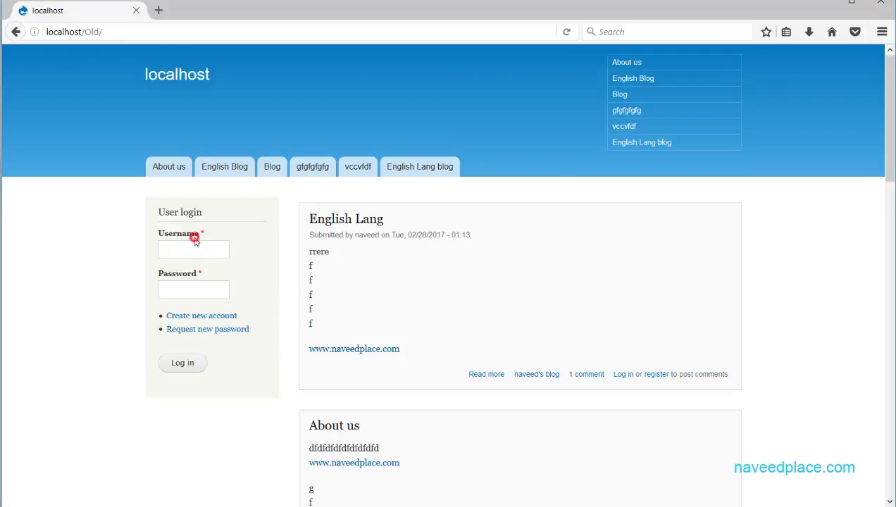
{"action": "left_click", "coordinate": [194, 245]}
{"action": "left_click", "coordinate": [187, 273]}
{"action": "left_click", "coordinate": [188, 294]}
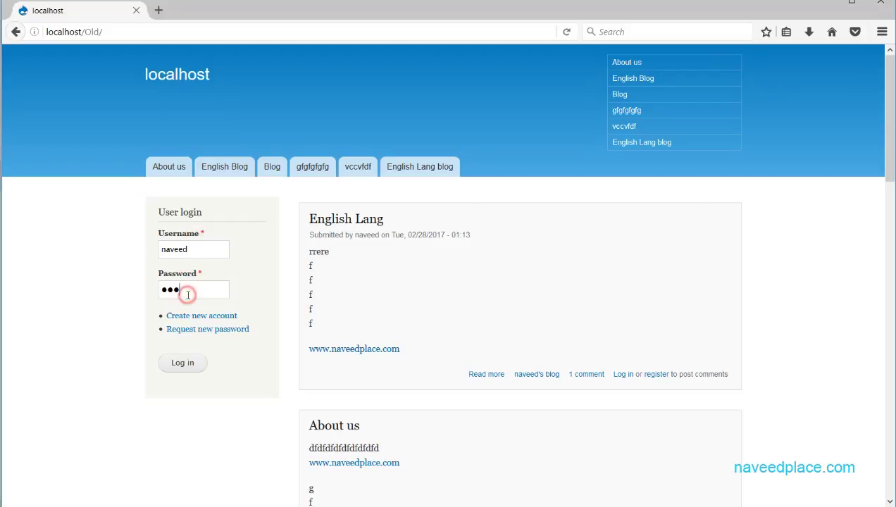
{"action": "left_click", "coordinate": [182, 363]}
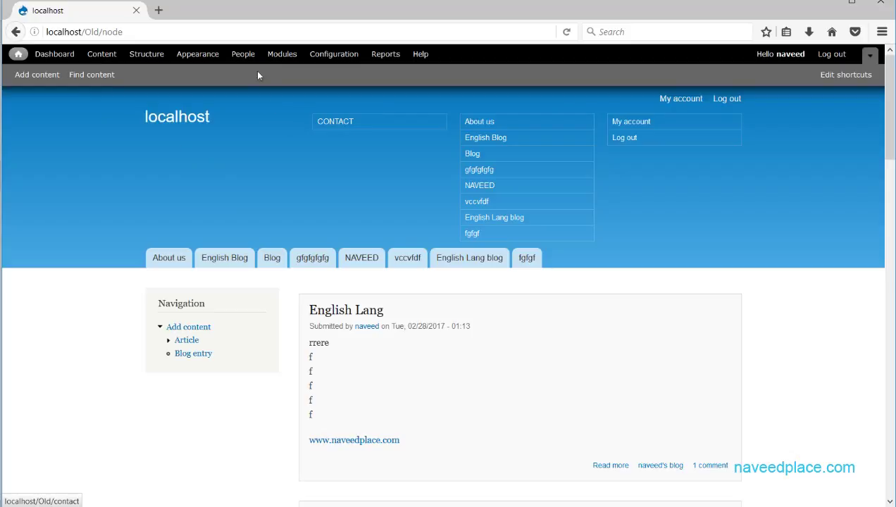
{"action": "left_click", "coordinate": [243, 54]}
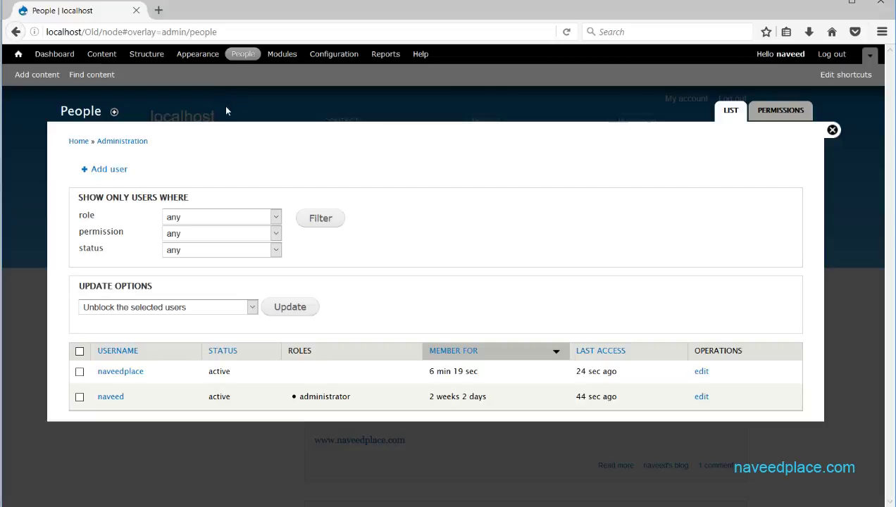
Open the Add user form, look it over, and close it
{"action": "left_click", "coordinate": [112, 170]}
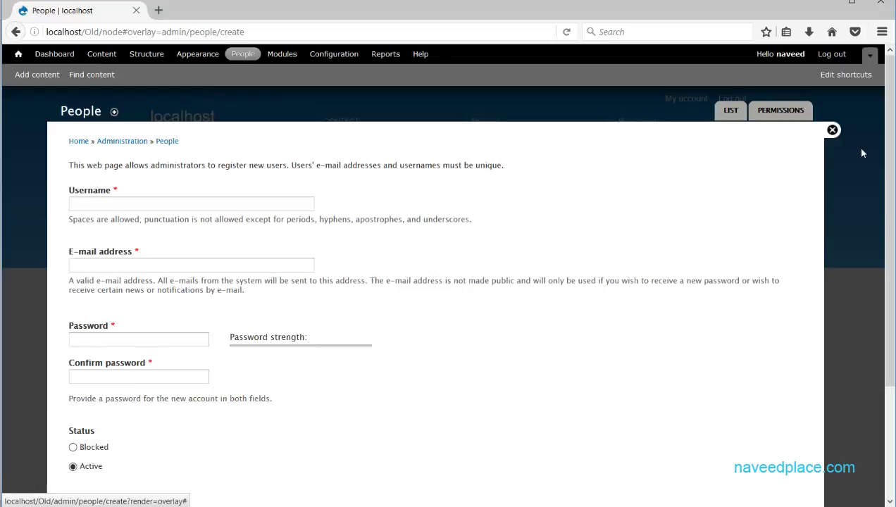
{"action": "left_click", "coordinate": [890, 141]}
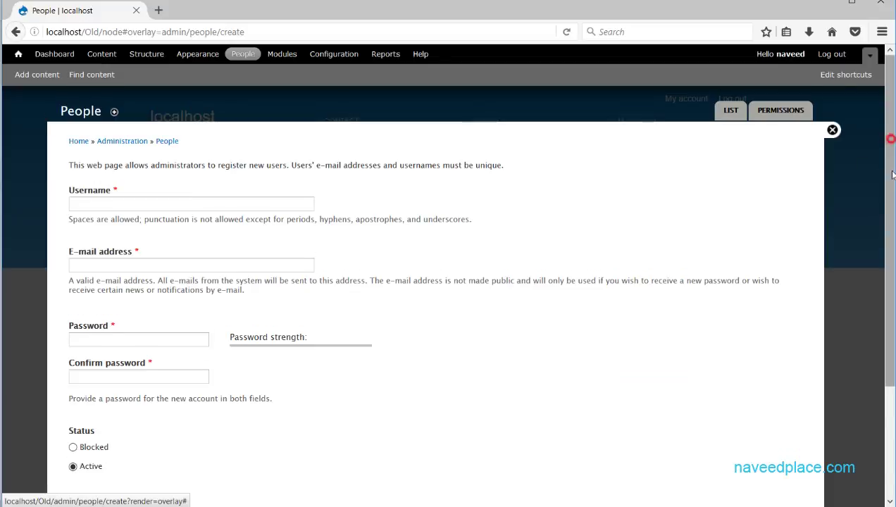
{"action": "left_click_drag", "start_coordinate": [892, 174], "coordinate": [873, 156]}
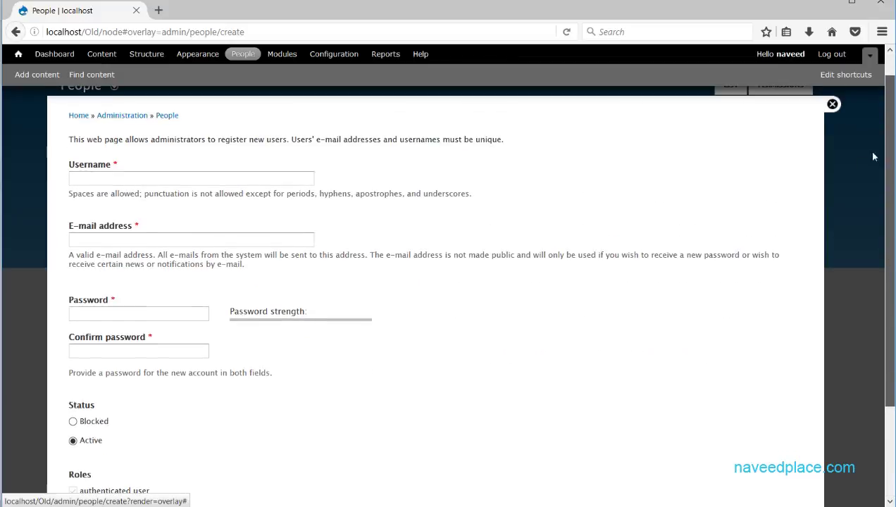
{"action": "left_click", "coordinate": [833, 104]}
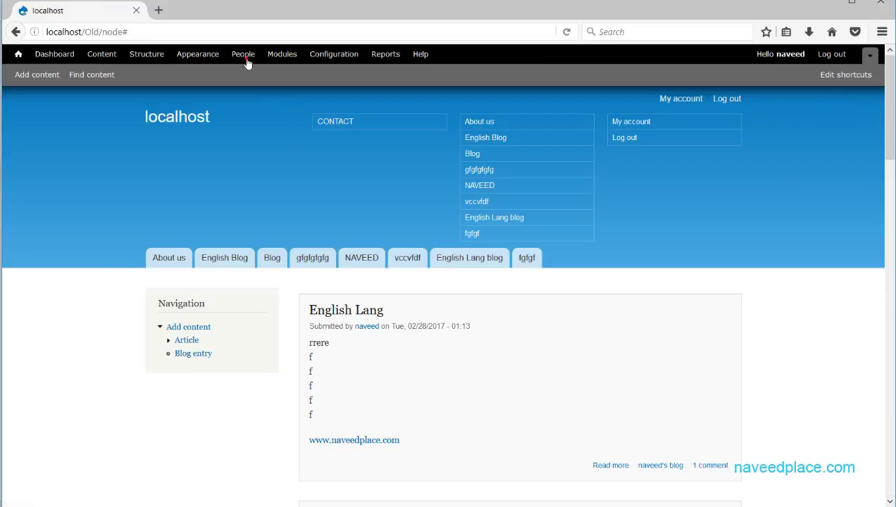
Open the new user's edit form from People, close it unsaved, and return to People
{"action": "left_click", "coordinate": [246, 60]}
{"action": "left_click", "coordinate": [705, 371]}
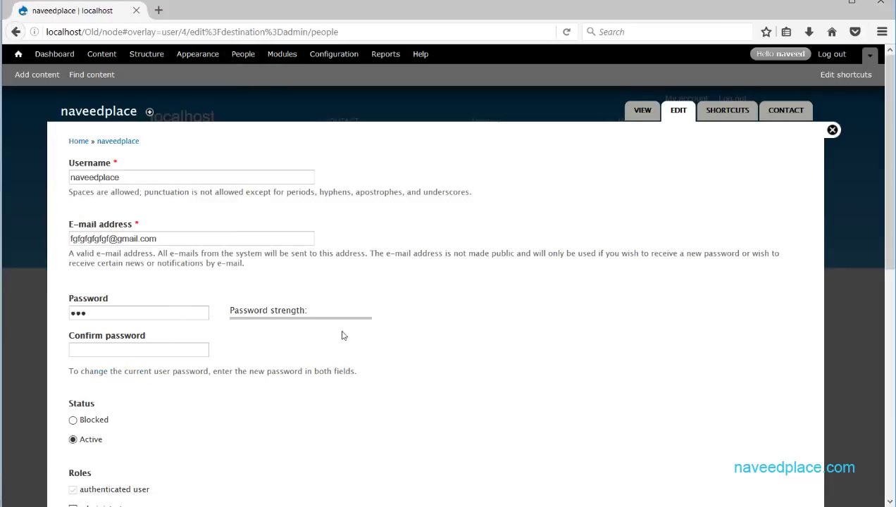
{"action": "scroll", "coordinate": [291, 360], "scroll_direction": "down", "scroll_amount": 15}
{"action": "scroll", "coordinate": [388, 289], "scroll_direction": "up", "scroll_amount": 15}
{"action": "left_click", "coordinate": [831, 129]}
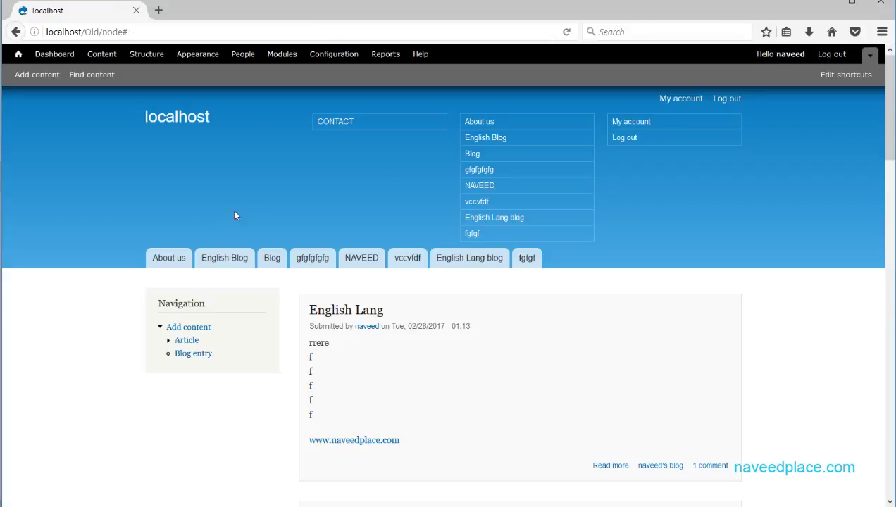
{"action": "left_click", "coordinate": [243, 55]}
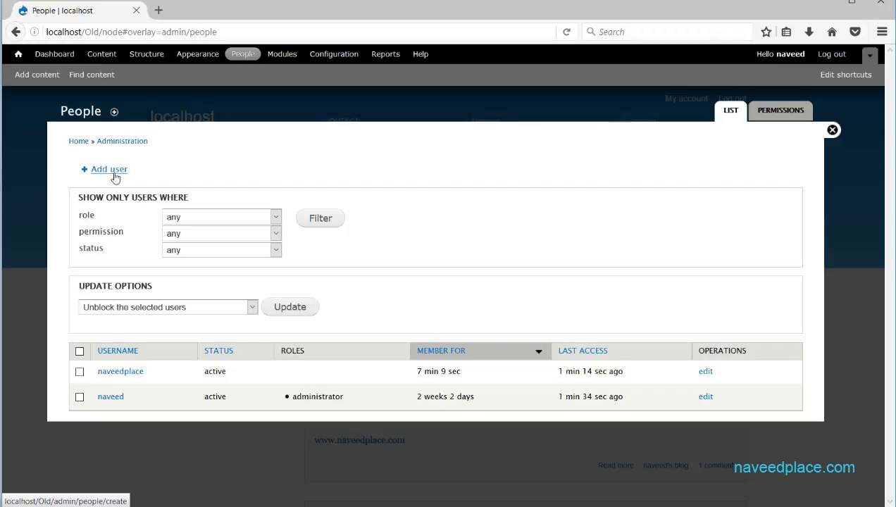
{"action": "left_click", "coordinate": [113, 173]}
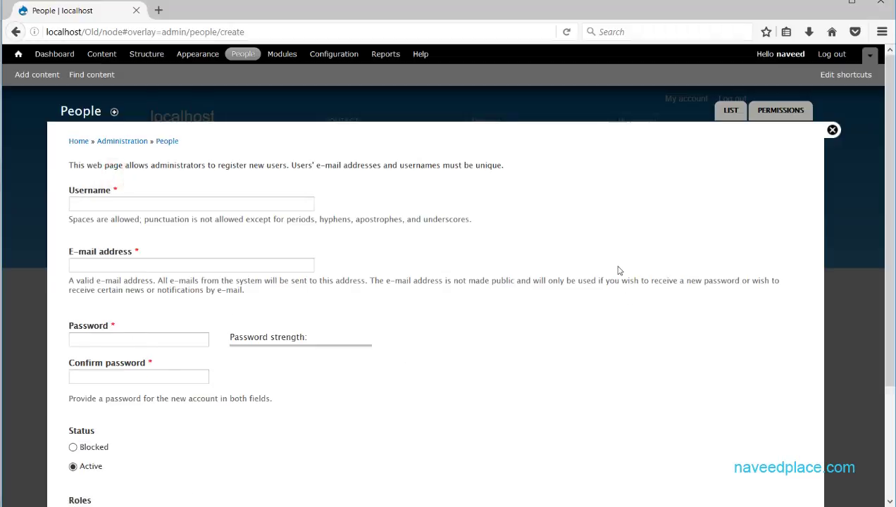
{"action": "left_click_drag", "start_coordinate": [890, 102], "coordinate": [867, 248]}
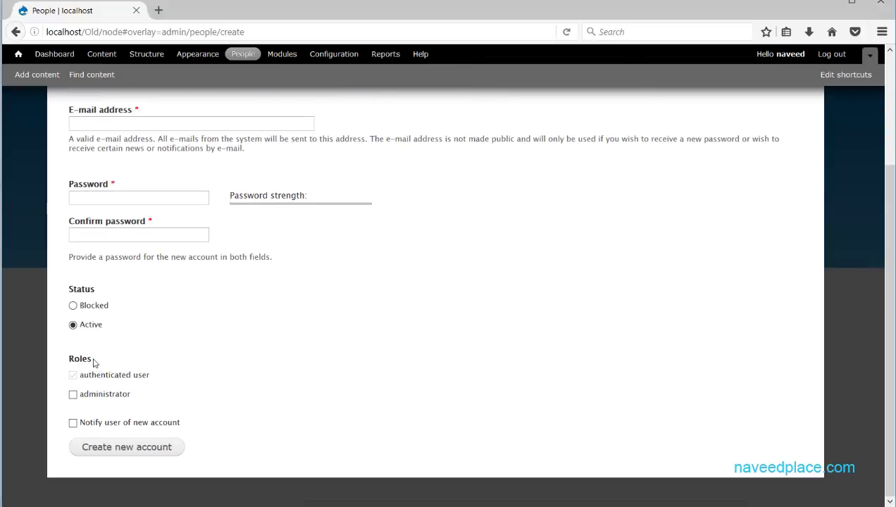
{"action": "left_click_drag", "start_coordinate": [95, 362], "coordinate": [64, 363]}
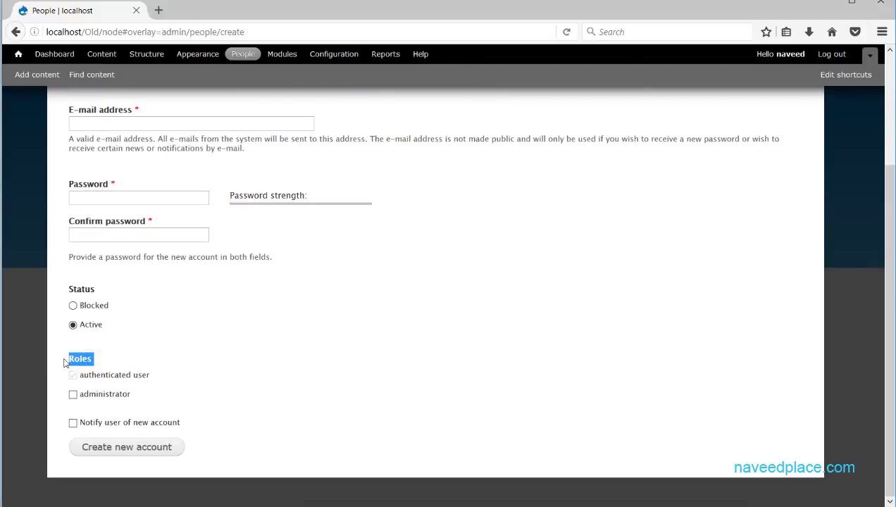
{"action": "left_click", "coordinate": [113, 368]}
{"action": "left_click_drag", "start_coordinate": [156, 377], "coordinate": [81, 379]}
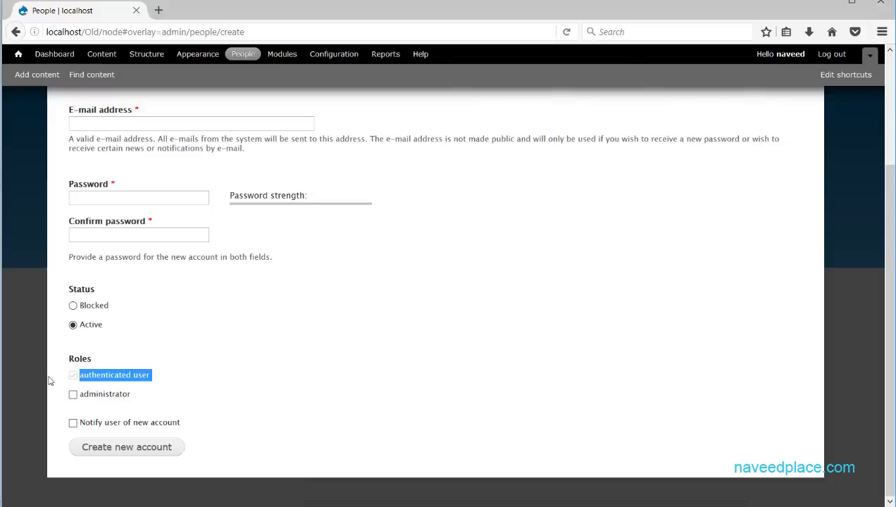
{"action": "left_click", "coordinate": [140, 397]}
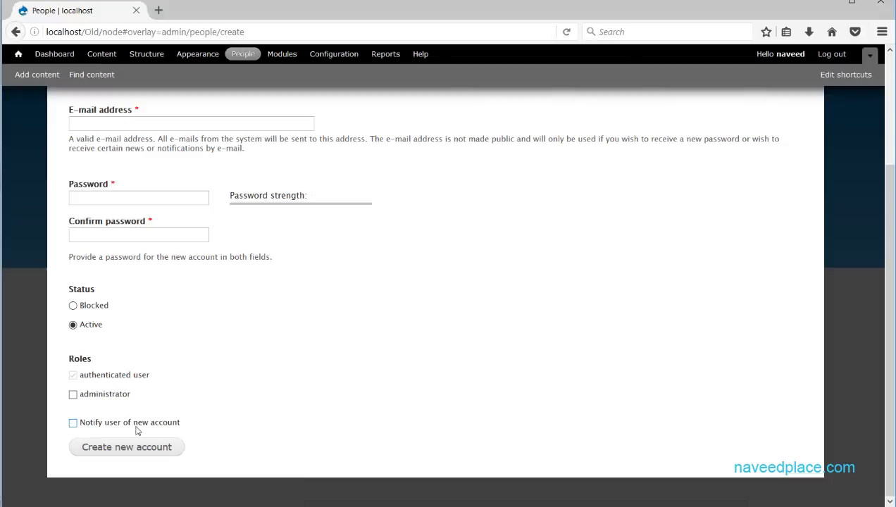
{"action": "scroll", "coordinate": [220, 430], "scroll_direction": "up", "scroll_amount": 1}
{"action": "scroll", "coordinate": [220, 430], "scroll_direction": "up", "scroll_amount": 4}
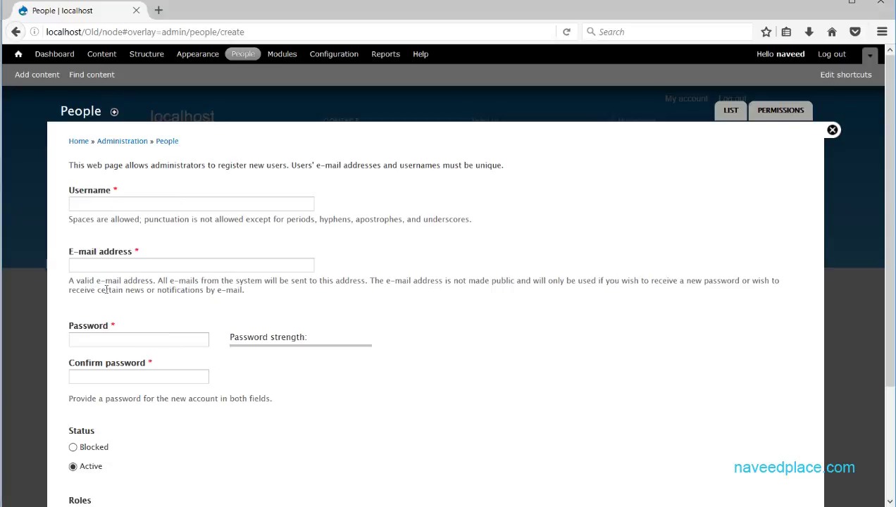
{"action": "scroll", "coordinate": [170, 316], "scroll_direction": "down", "scroll_amount": 4}
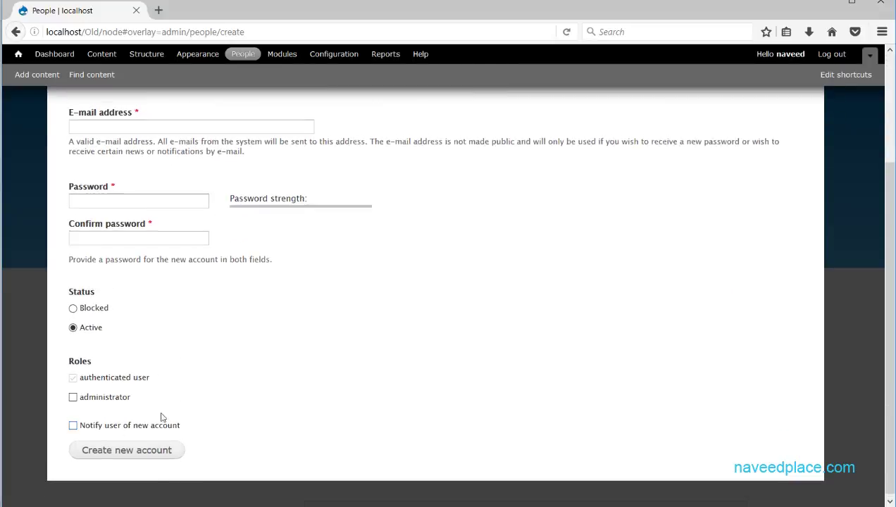
{"action": "scroll", "coordinate": [160, 418], "scroll_direction": "up", "scroll_amount": 4}
{"action": "left_click", "coordinate": [128, 266]}
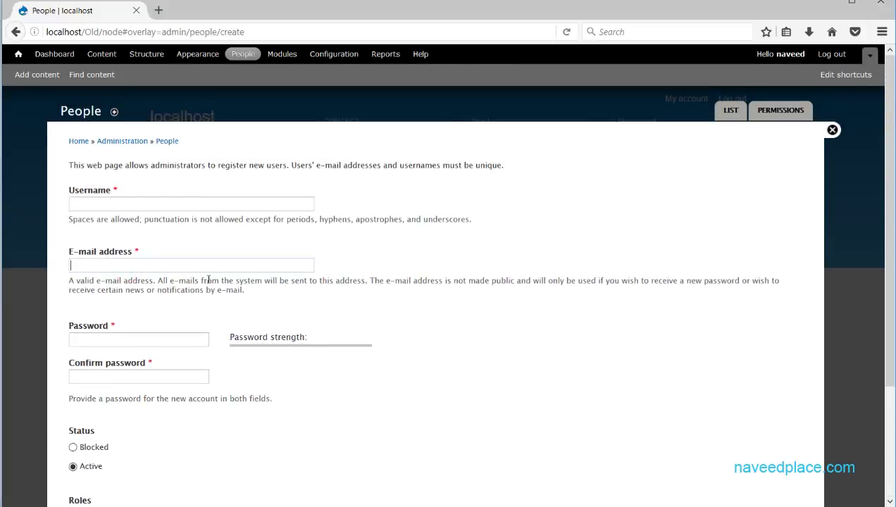
{"action": "left_click", "coordinate": [832, 129]}
{"action": "left_click", "coordinate": [247, 56]}
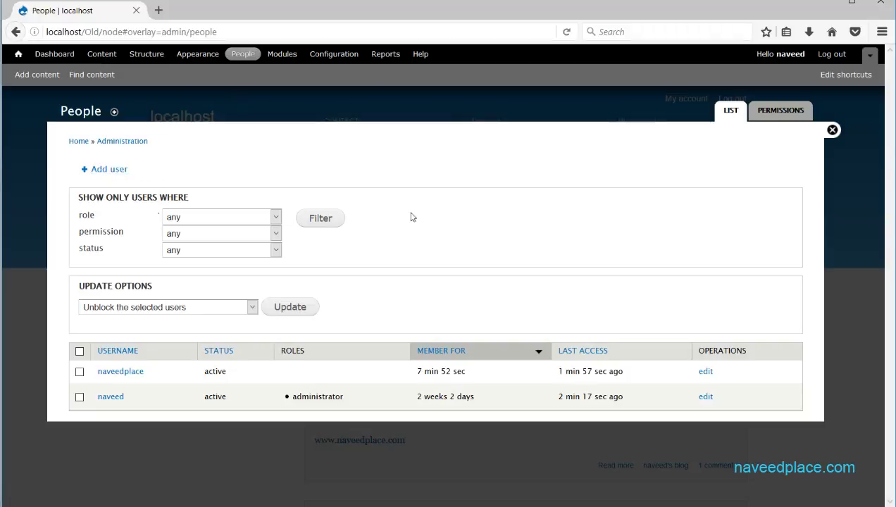
View the role Permissions page, then close it
{"action": "left_click", "coordinate": [792, 115]}
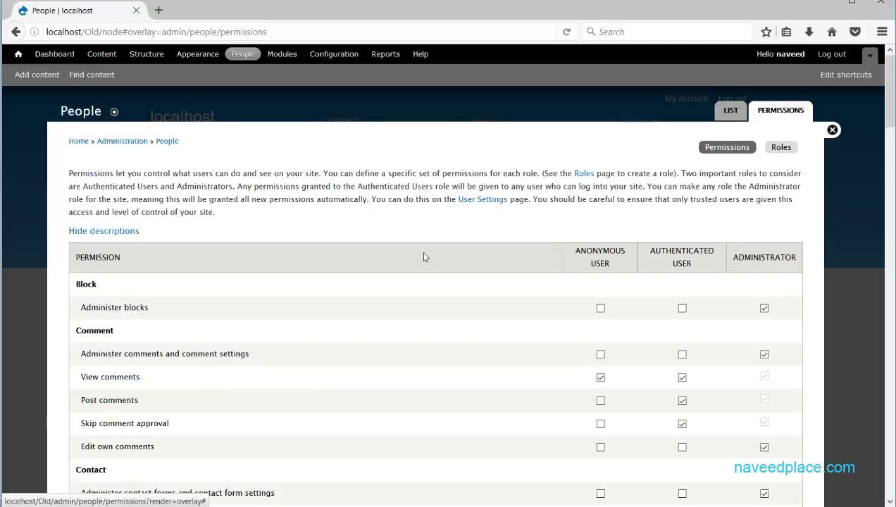
{"action": "left_click_drag", "start_coordinate": [891, 131], "coordinate": [889, 68]}
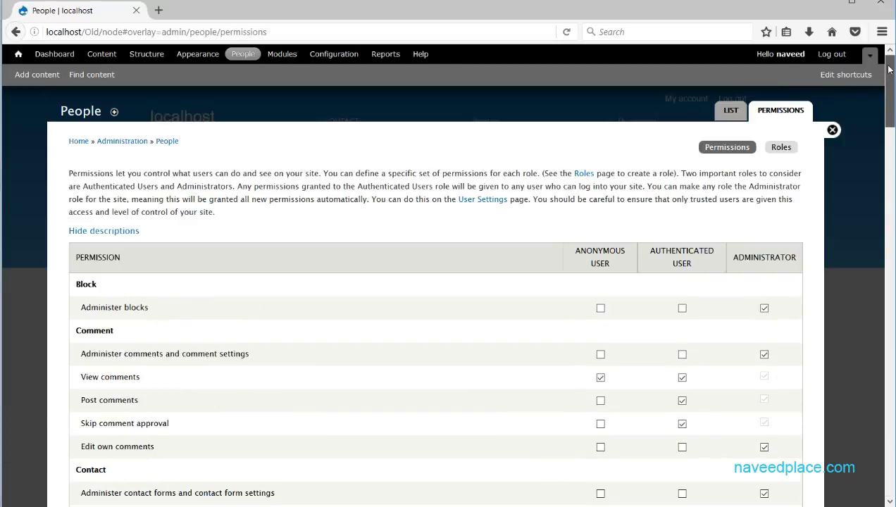
{"action": "left_click", "coordinate": [832, 130]}
Browse Configuration > Account settings, then close the overlay to the front page
{"action": "left_click", "coordinate": [336, 60]}
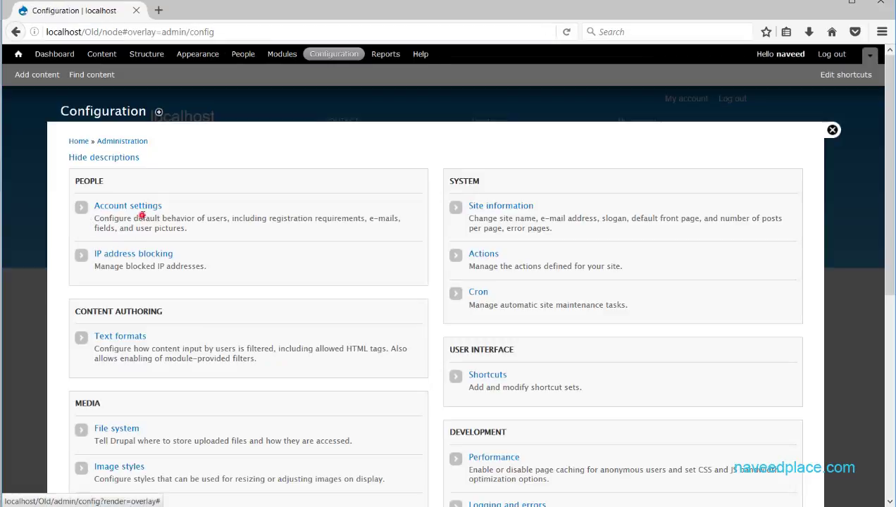
{"action": "left_click", "coordinate": [140, 205]}
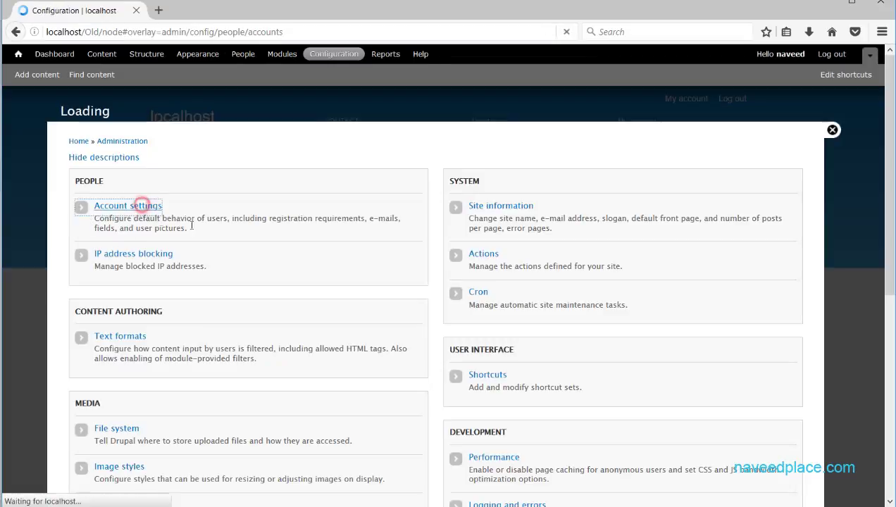
{"action": "scroll", "coordinate": [295, 312], "scroll_direction": "down", "scroll_amount": 15}
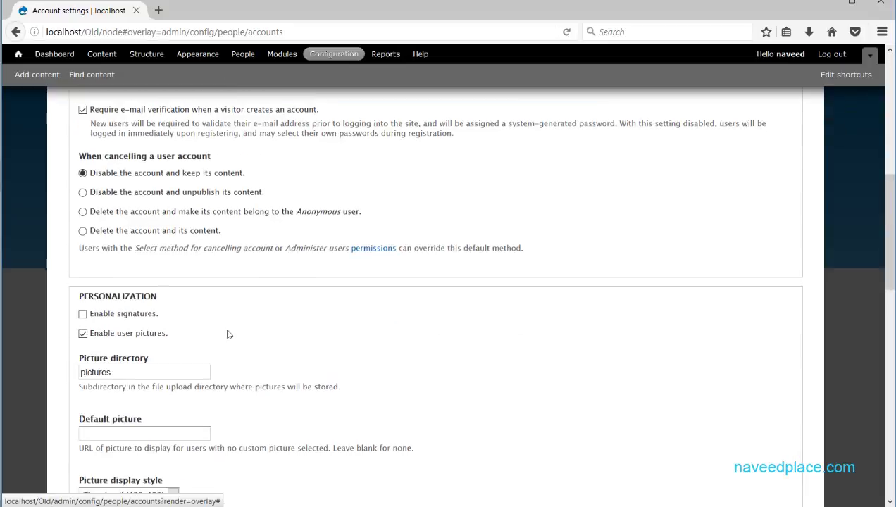
{"action": "scroll", "coordinate": [286, 316], "scroll_direction": "up", "scroll_amount": 15}
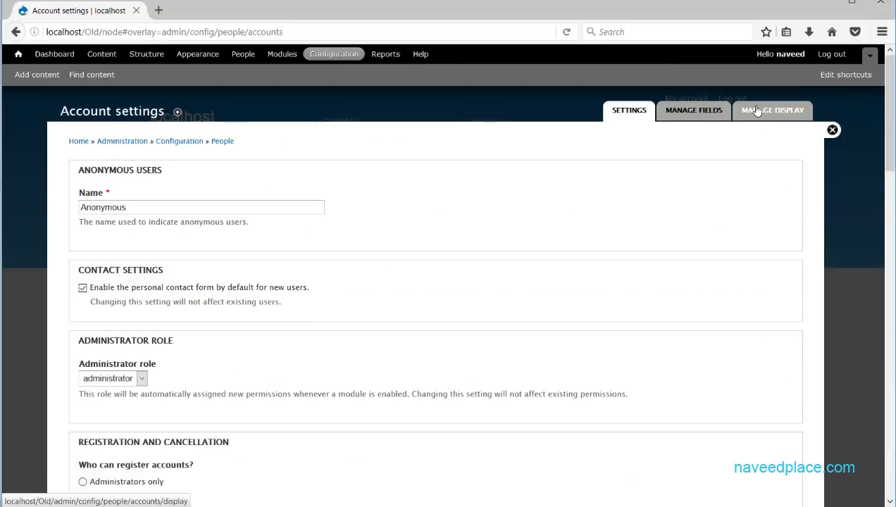
{"action": "left_click", "coordinate": [831, 130]}
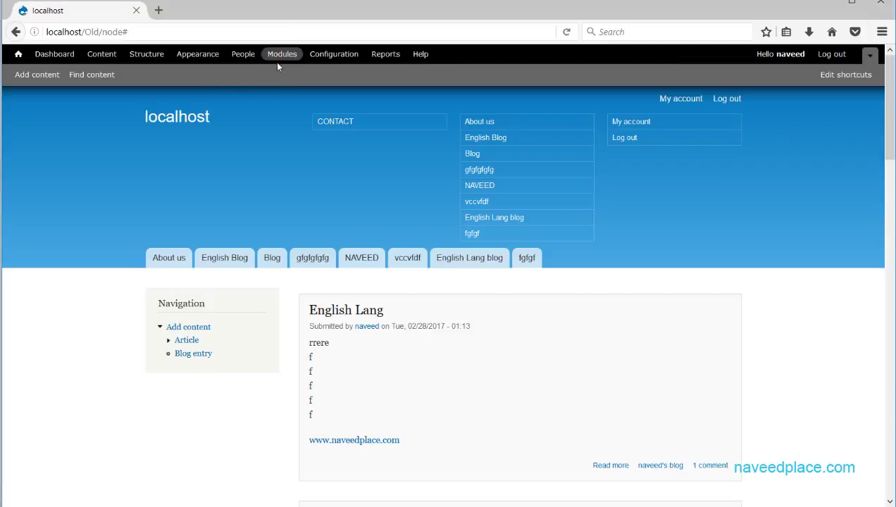
{"action": "left_click", "coordinate": [352, 59]}
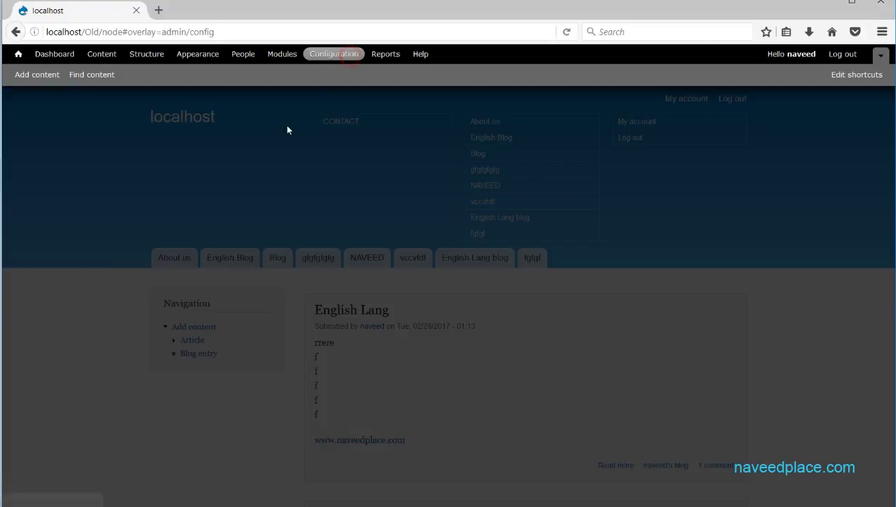
{"action": "left_click", "coordinate": [116, 205]}
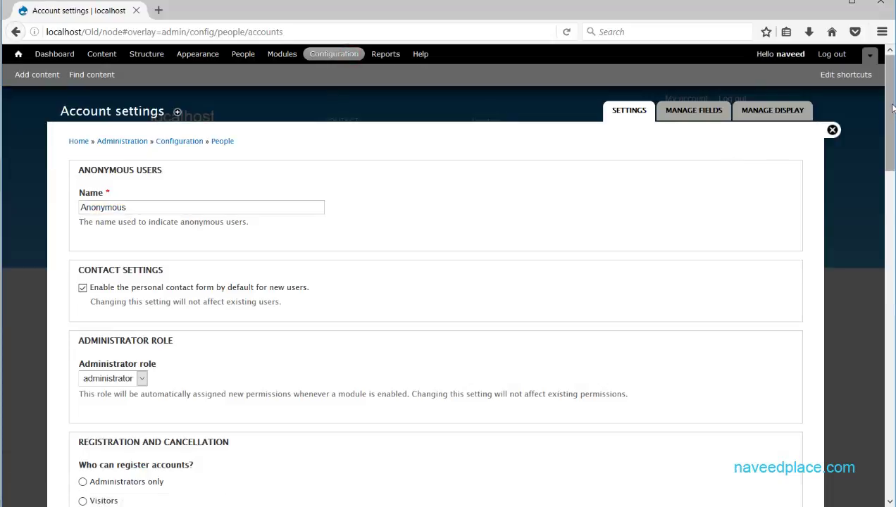
{"action": "mouse_move", "coordinate": [888, 91]}
{"action": "left_mouse_down"}
{"action": "mouse_move", "coordinate": [889, 135]}
{"action": "mouse_move", "coordinate": [892, 77]}
{"action": "left_mouse_up"}
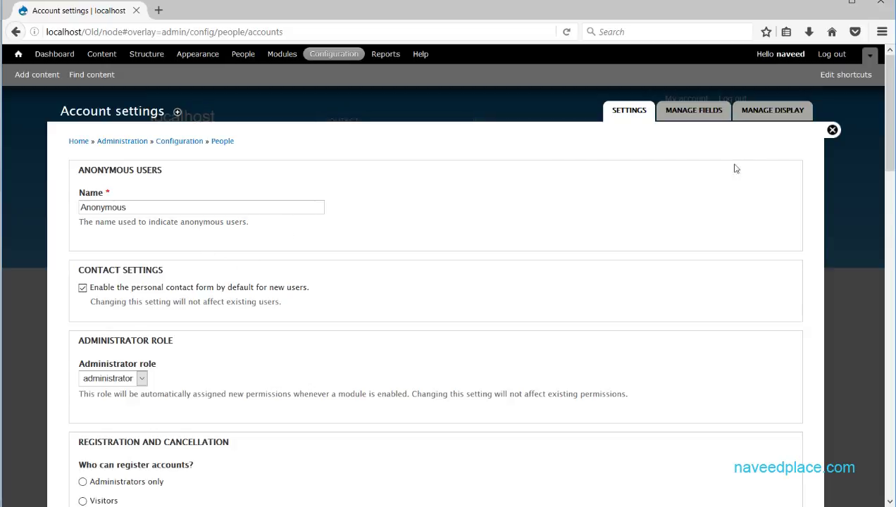
{"action": "left_click_drag", "start_coordinate": [888, 116], "coordinate": [876, 86]}
{"action": "scroll", "coordinate": [267, 307], "scroll_direction": "down", "scroll_amount": 15}
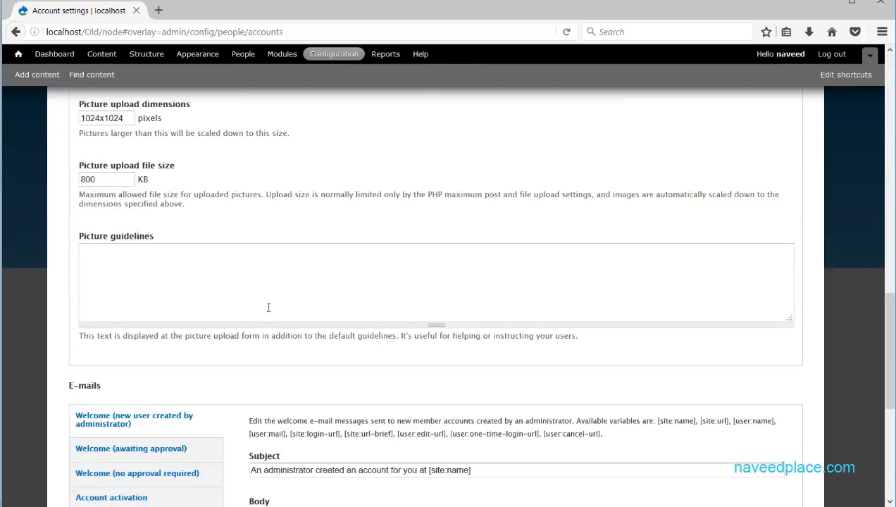
{"action": "scroll", "coordinate": [267, 308], "scroll_direction": "up", "scroll_amount": 15}
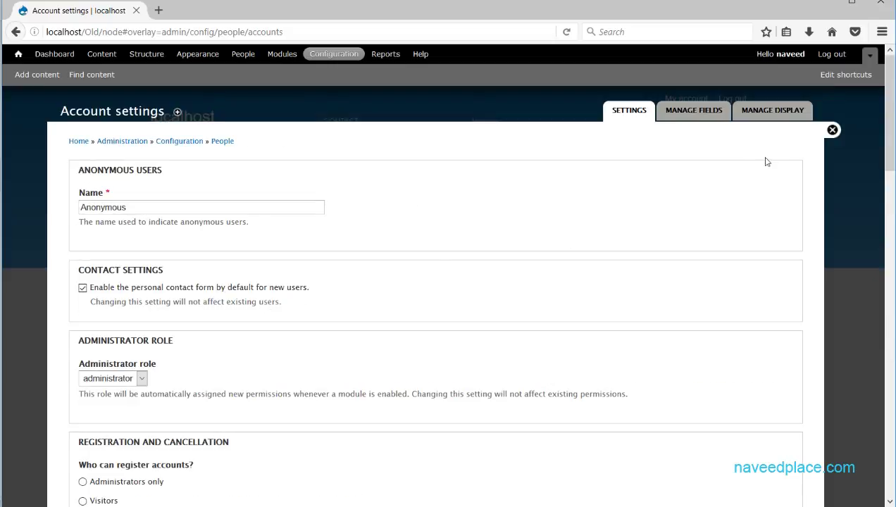
{"action": "left_click", "coordinate": [831, 130]}
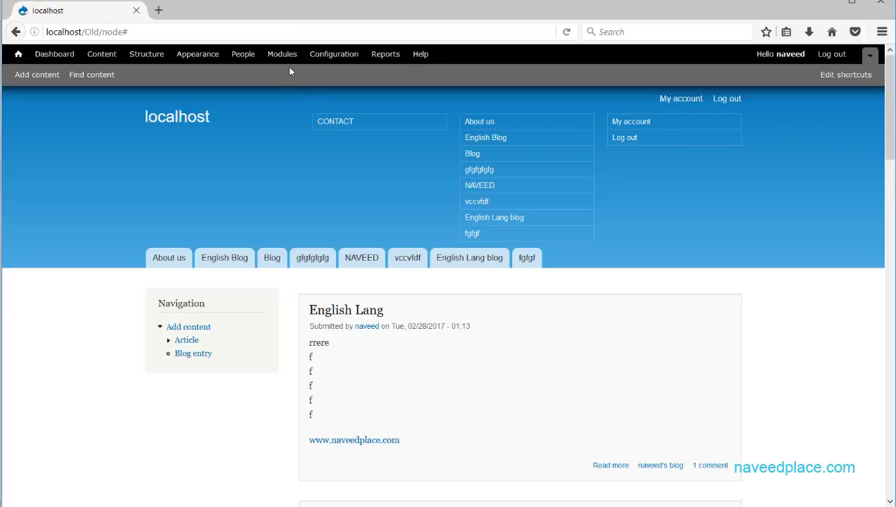